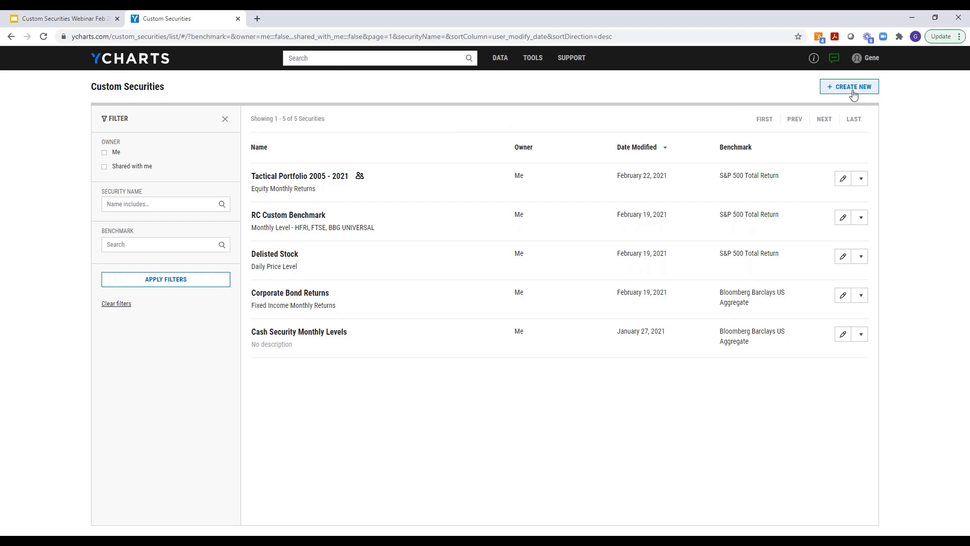
Create a new custom security named "Custom Security 1" with the description "My portfolio returns"
left_click(853, 91)
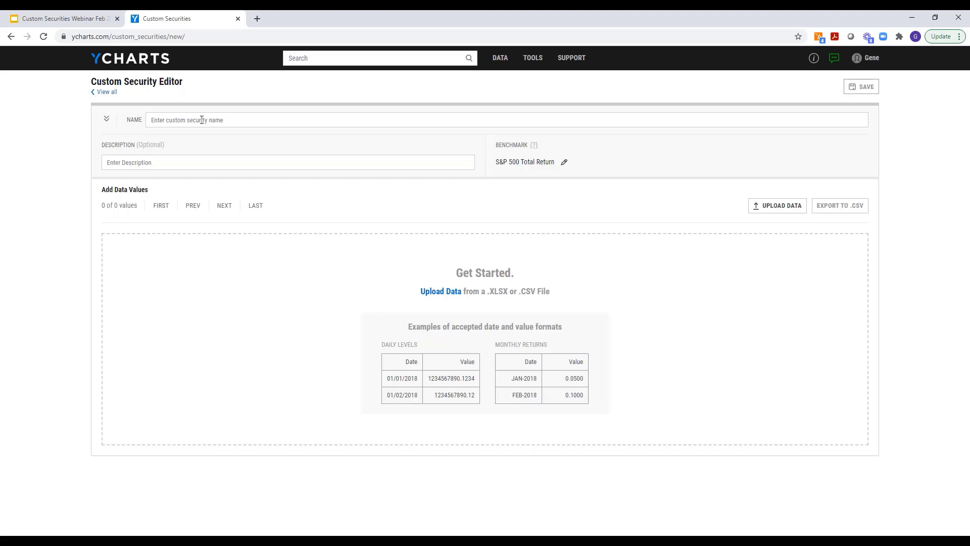
left_click(202, 120)
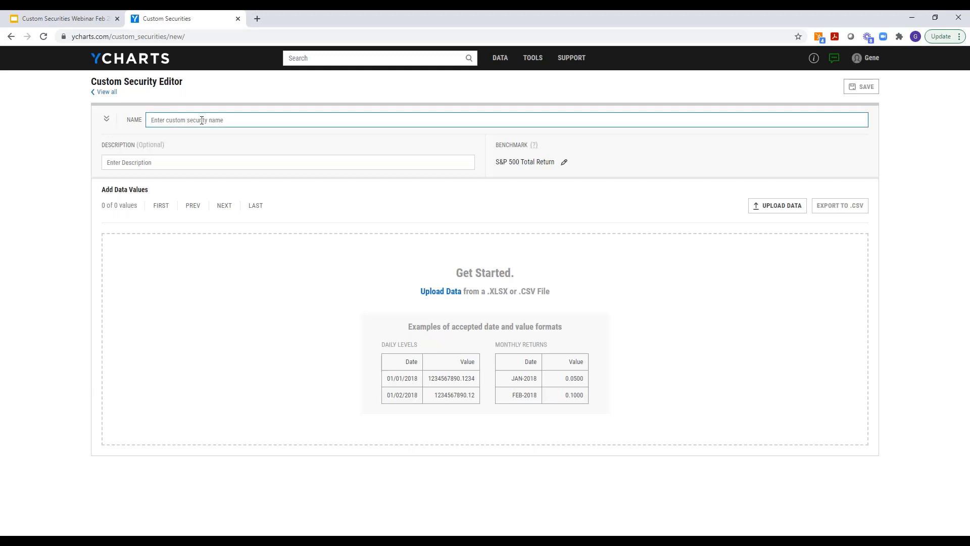
type("Custom Security 1")
left_click(166, 162)
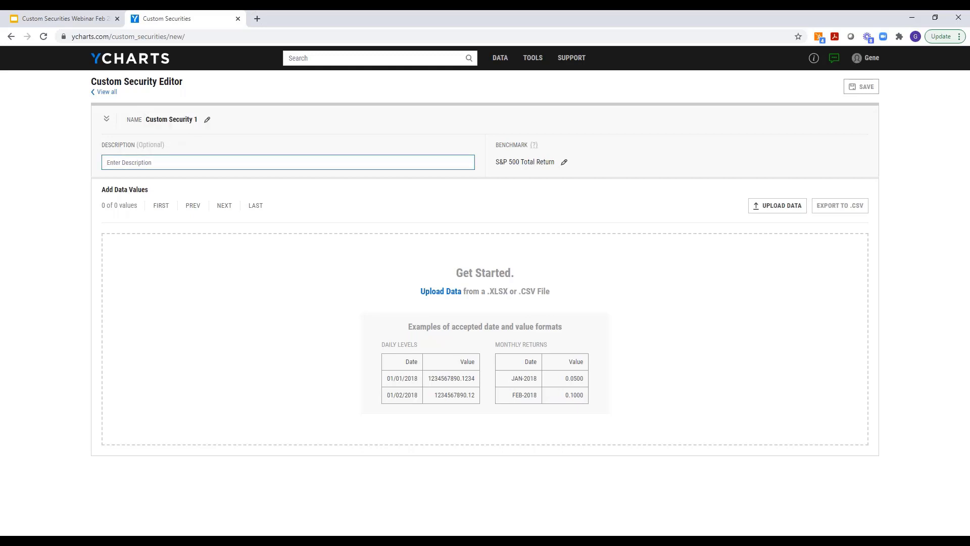
type("My  portfolio returns")
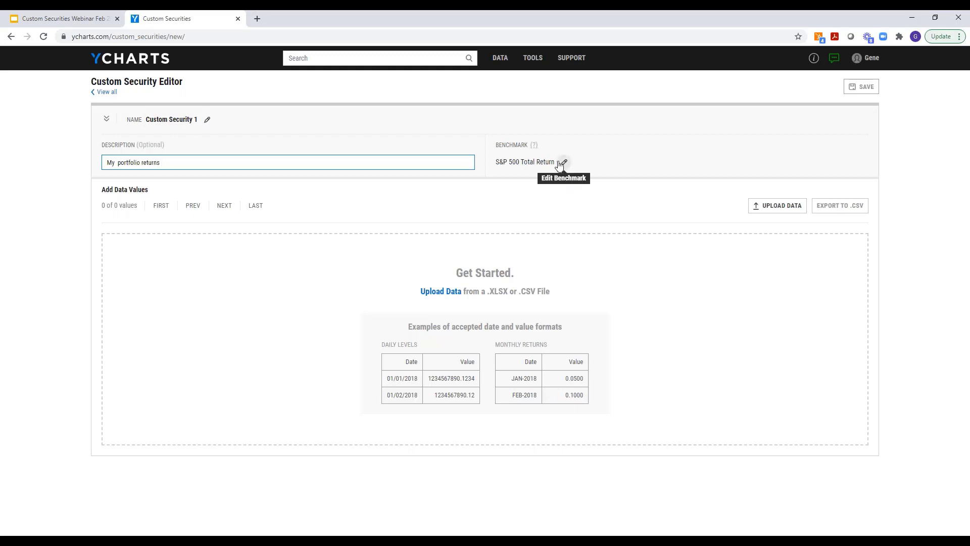
Start a data upload for the security and set its frequency and value type to Monthly Returns
left_click(768, 211)
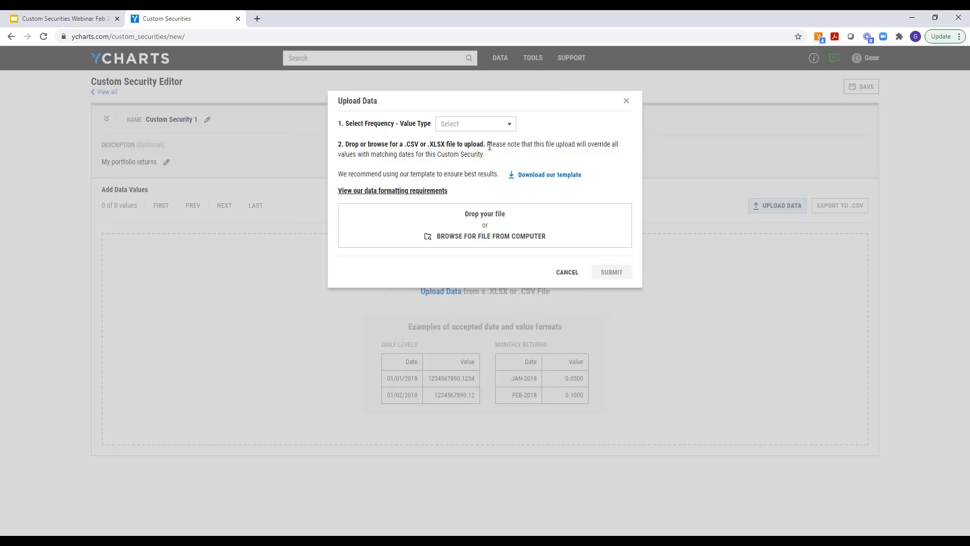
left_click(457, 129)
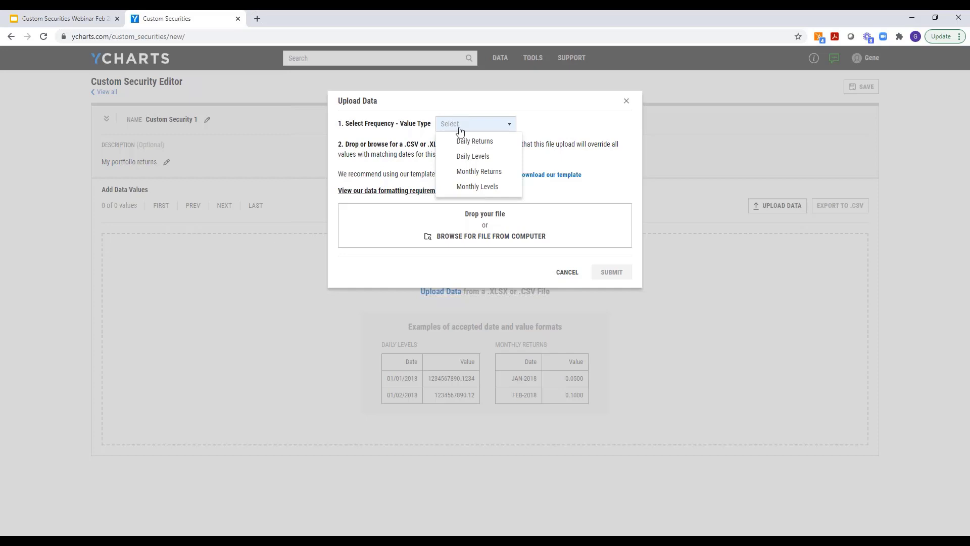
left_click(470, 175)
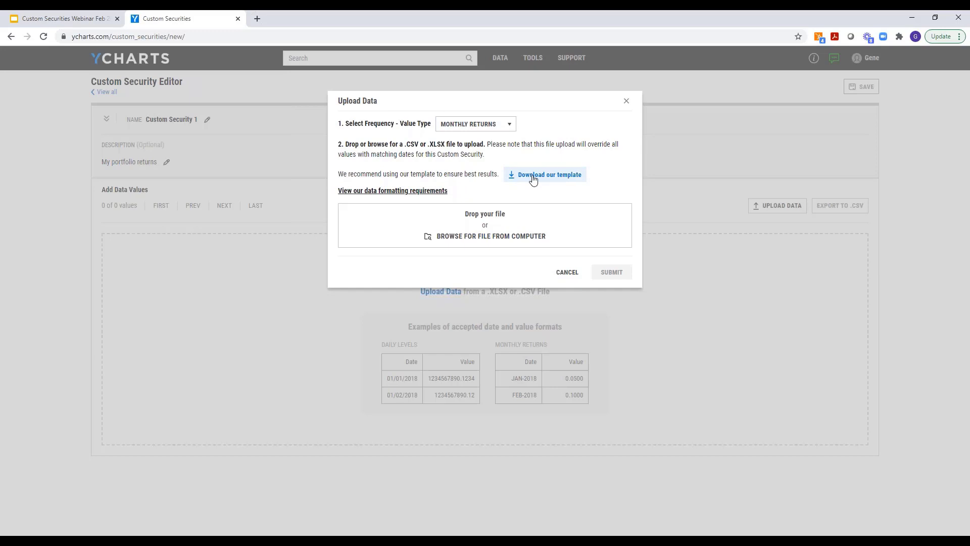
Switch to the upload_template (7) workbook in Excel and enter the date 1/31/2005 with a value of 5% in row 2
left_click(252, 522)
left_click(480, 505)
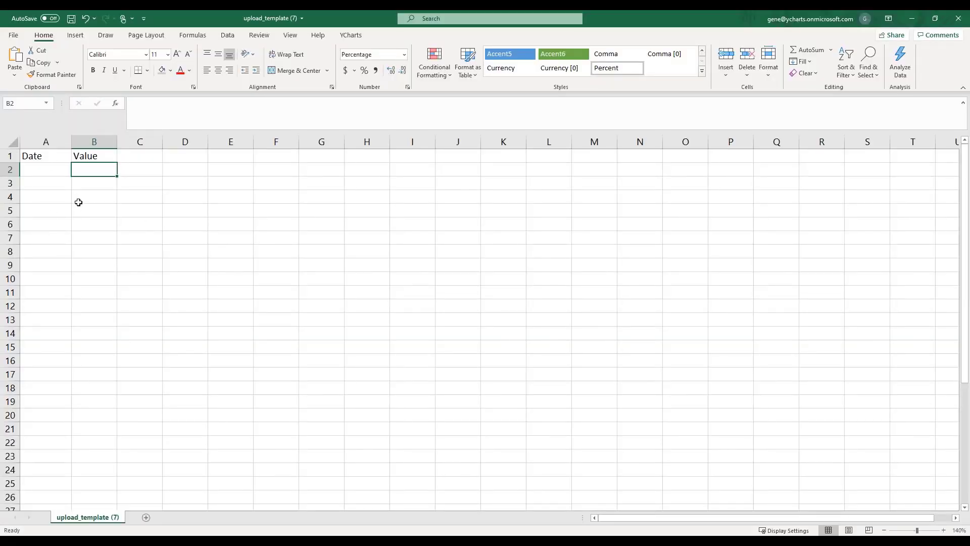
left_click(43, 173)
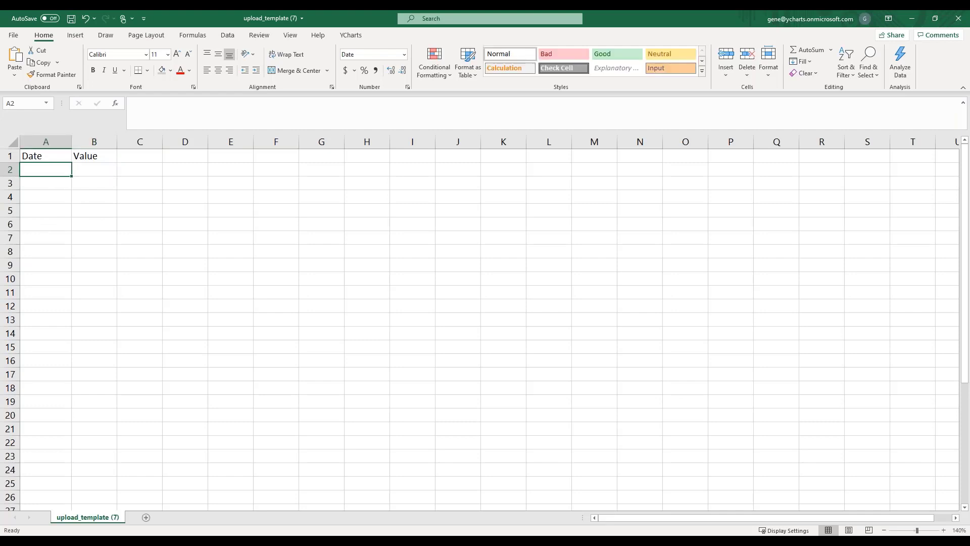
type("1/31/")
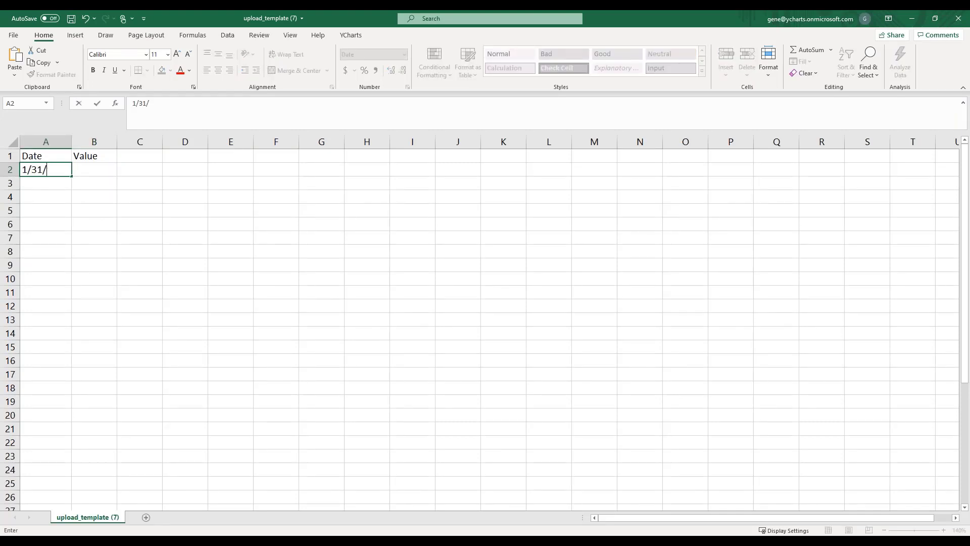
type("2005")
key("Return")
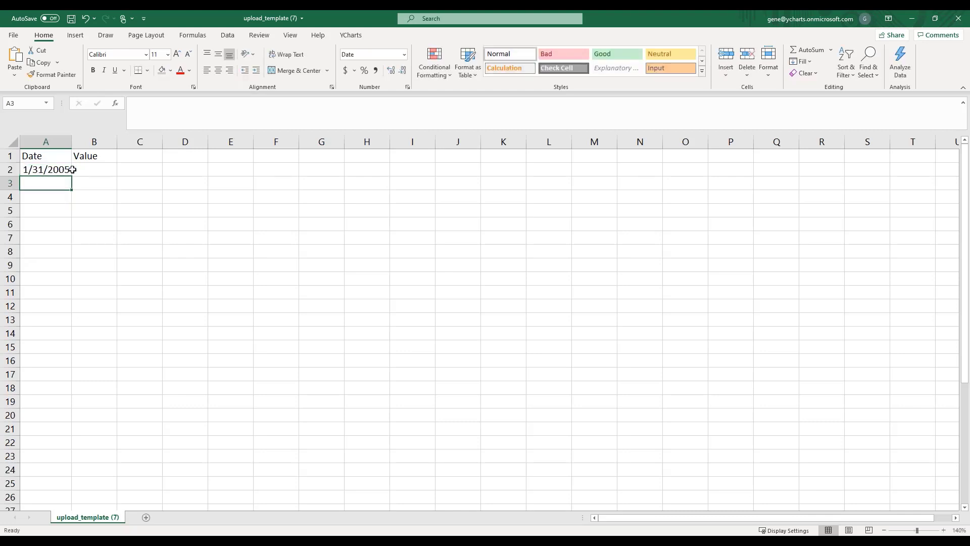
left_click(87, 169)
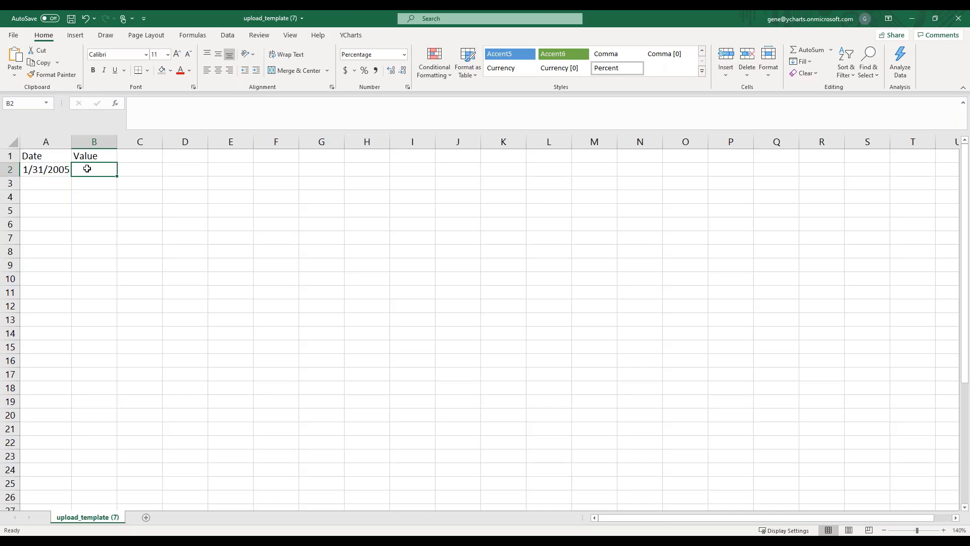
type("5")
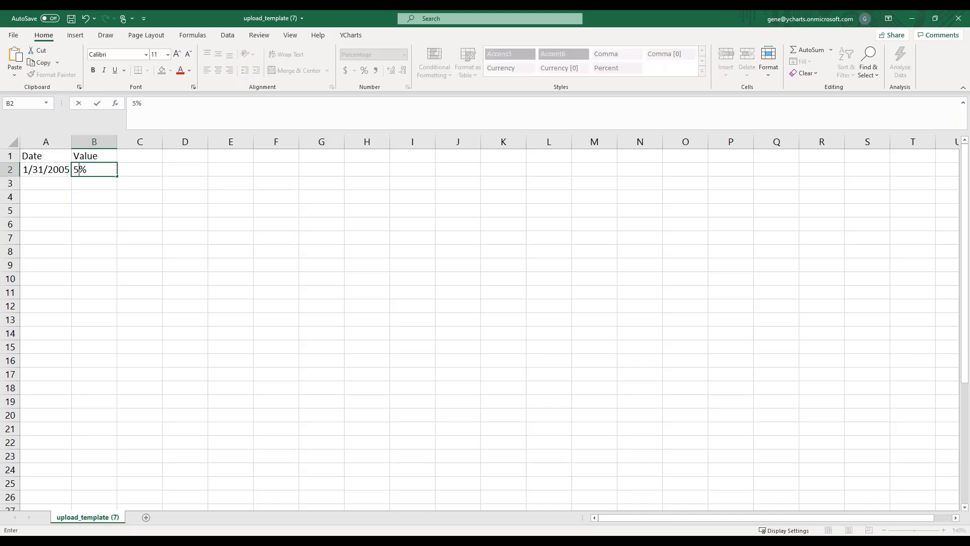
key("Return")
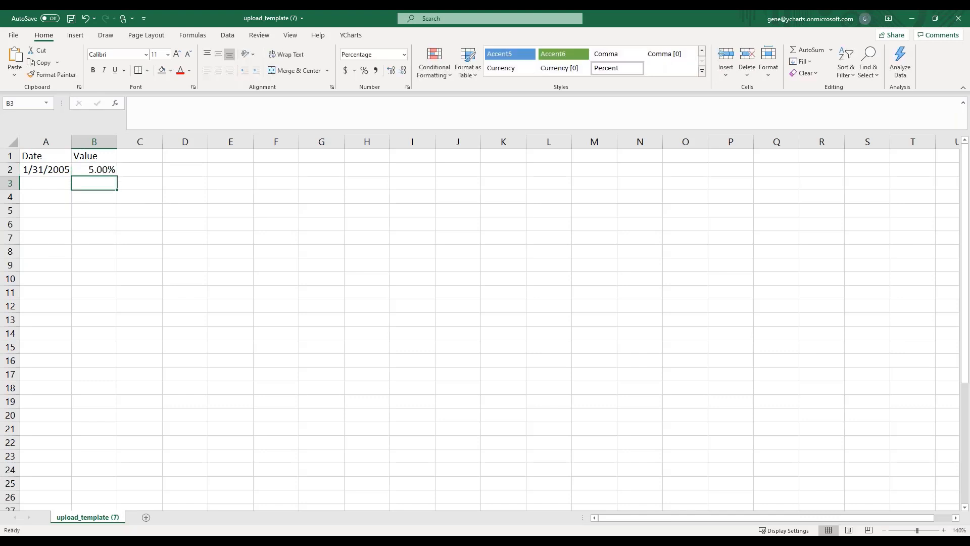
Enter the date 2/28/2005 with a value of 2.35% in row 3 of the template
left_click(54, 183)
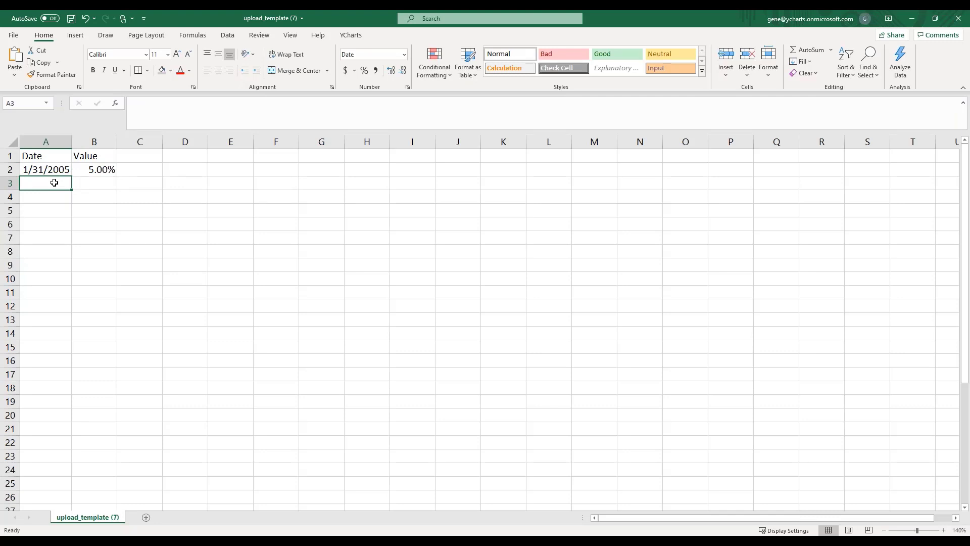
type("2/")
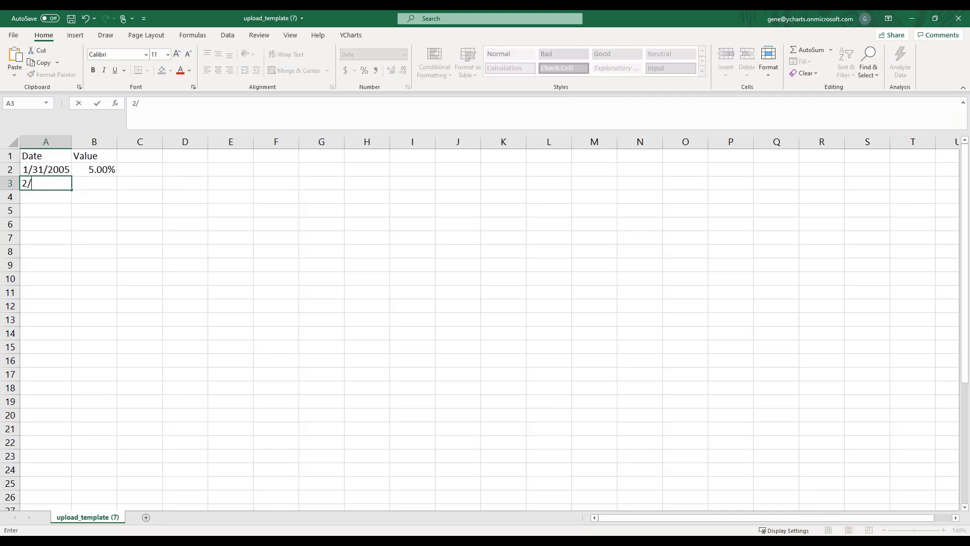
type("28/2005")
key("Tab")
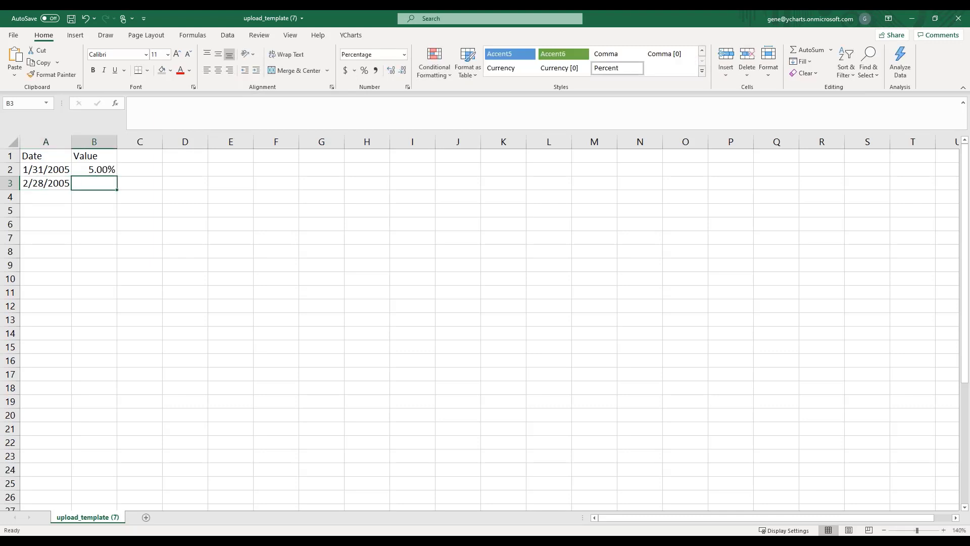
type("2.35")
key("Return")
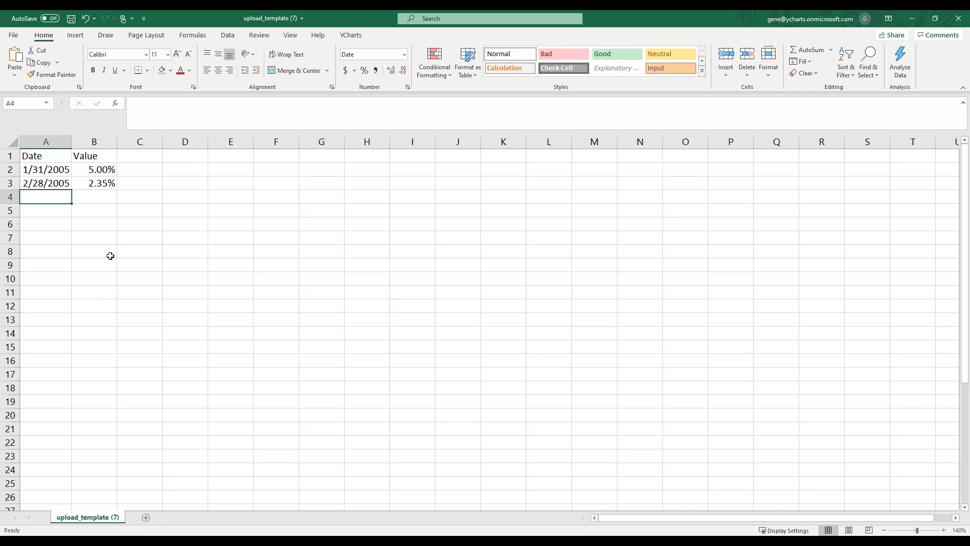
left_click(104, 171)
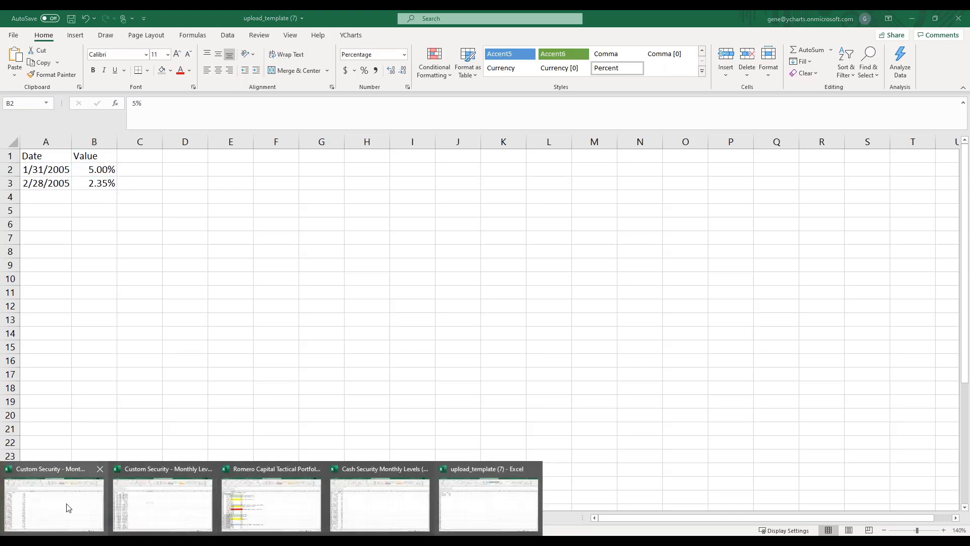
Review the dates and returns down to the last row of the Custom Security - Monthly Portfolio Returns workbook, and return to YCharts
left_click(68, 507)
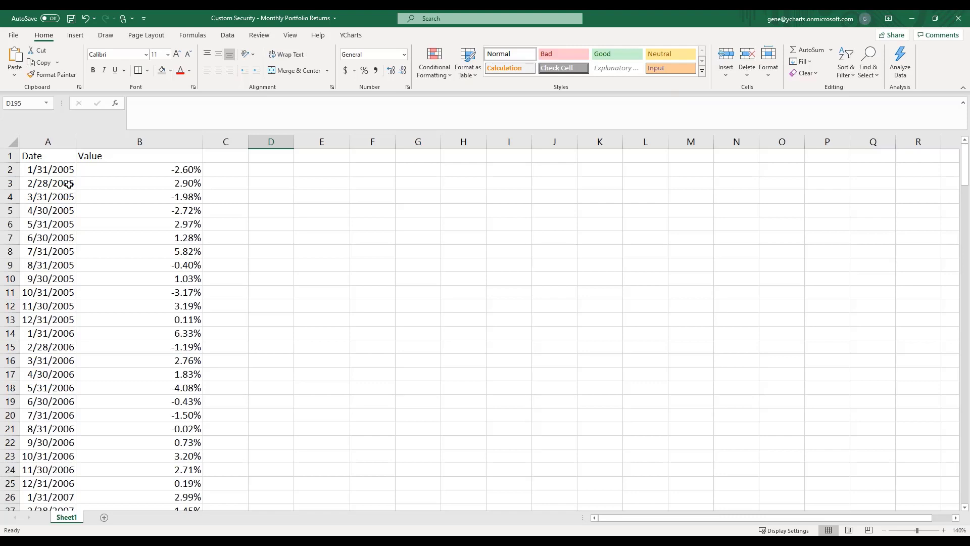
left_click_drag(966, 173, 967, 465)
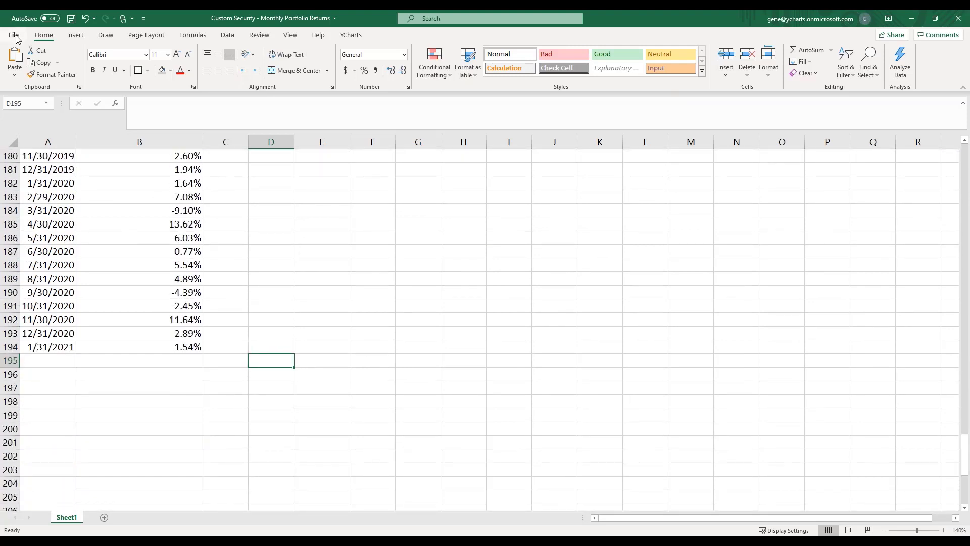
left_click(912, 21)
left_click(912, 20)
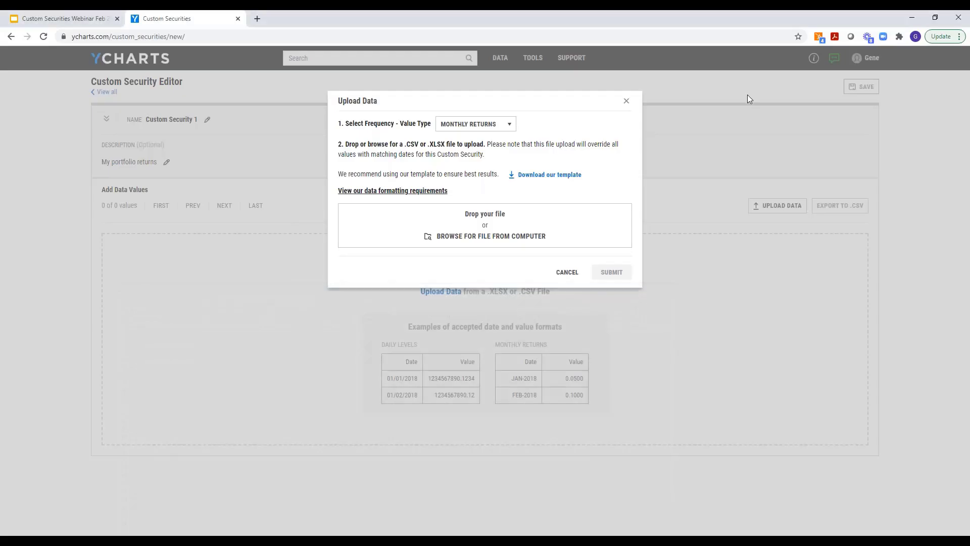
Upload Custom Security - Monthly Portfolio Returns.xlsx as the security's data, and leave the editor without saving
left_click(471, 230)
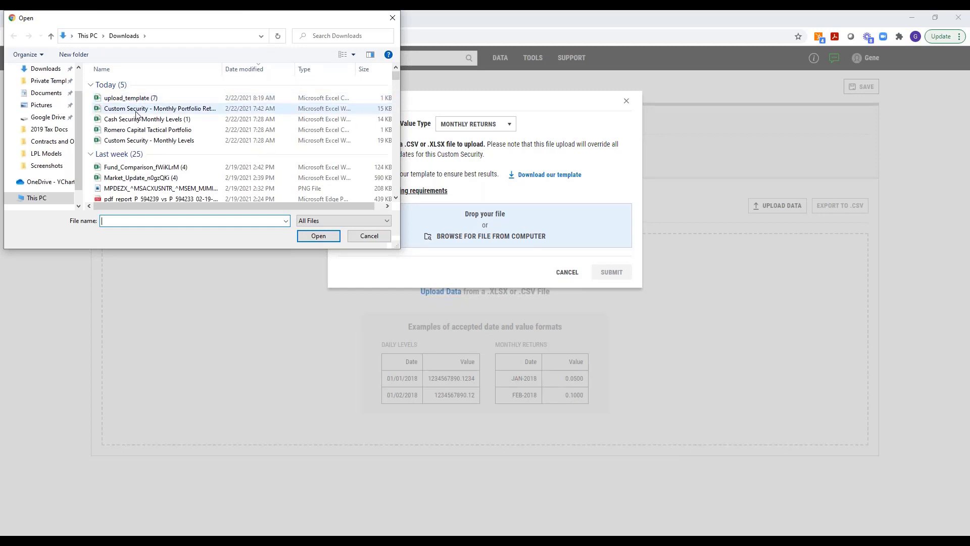
left_click(135, 111)
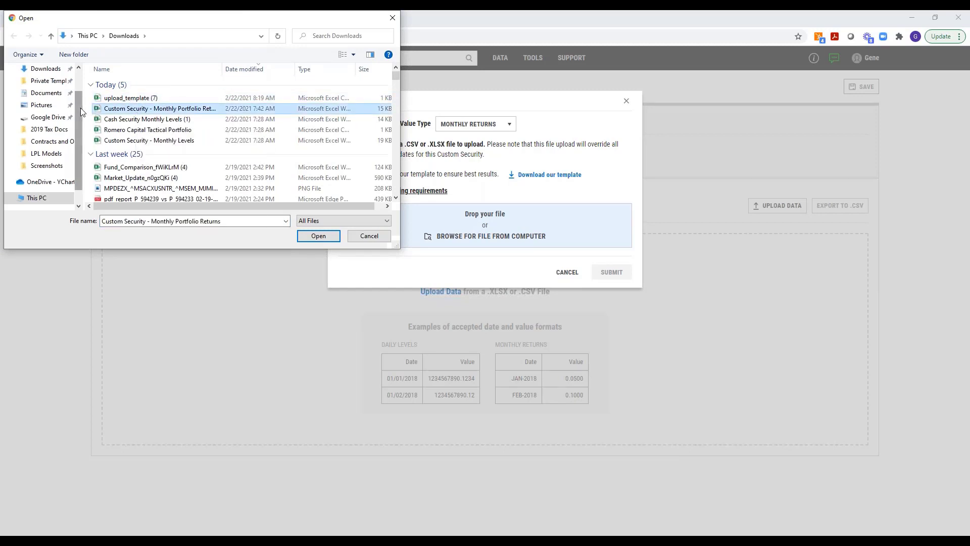
left_click(319, 235)
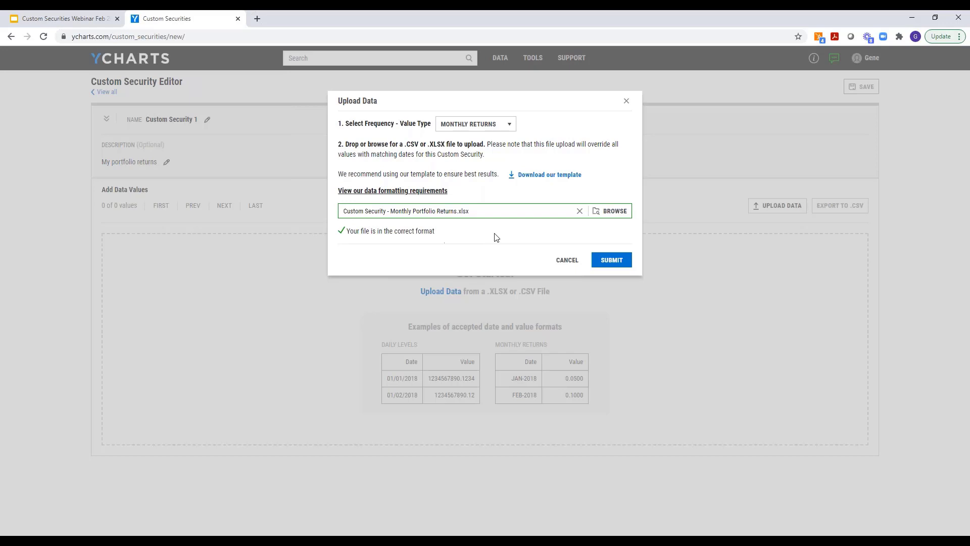
left_click(611, 260)
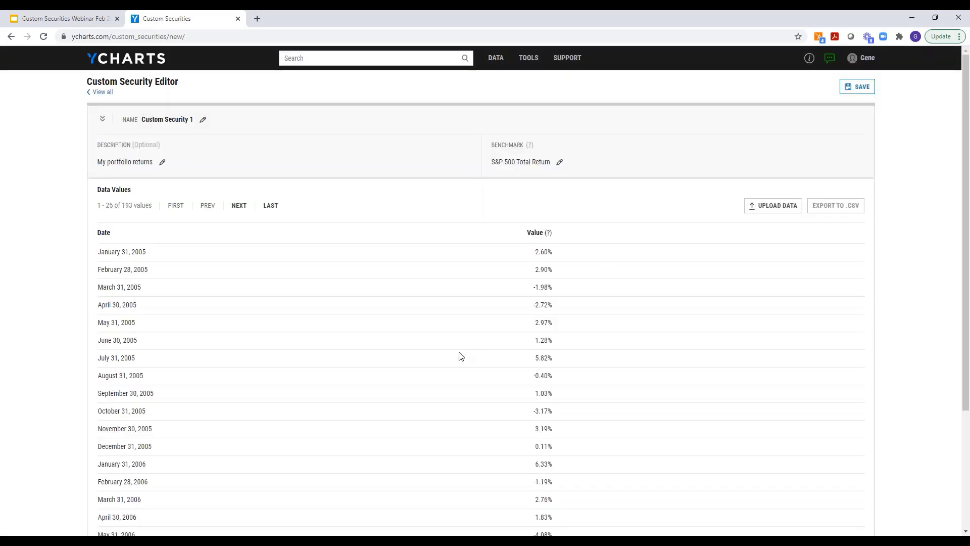
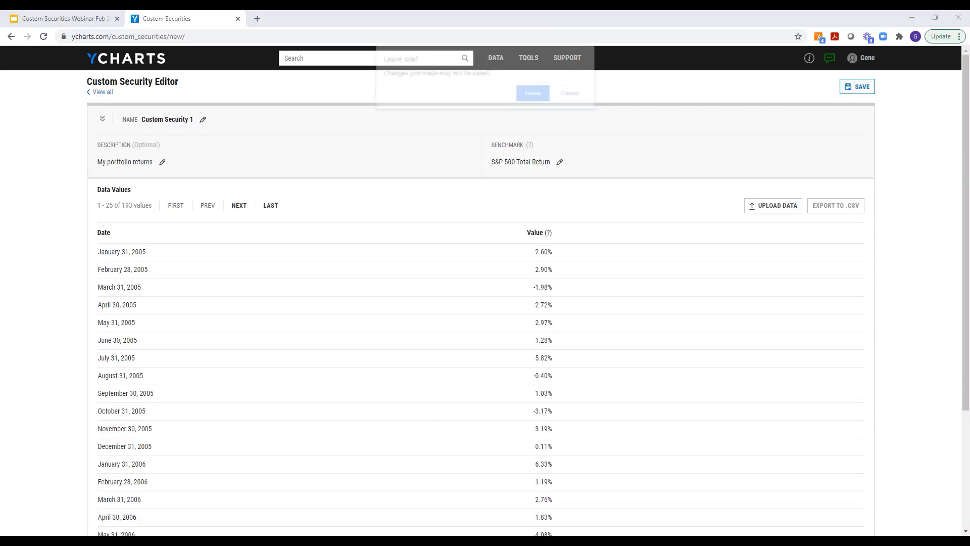
left_click(528, 97)
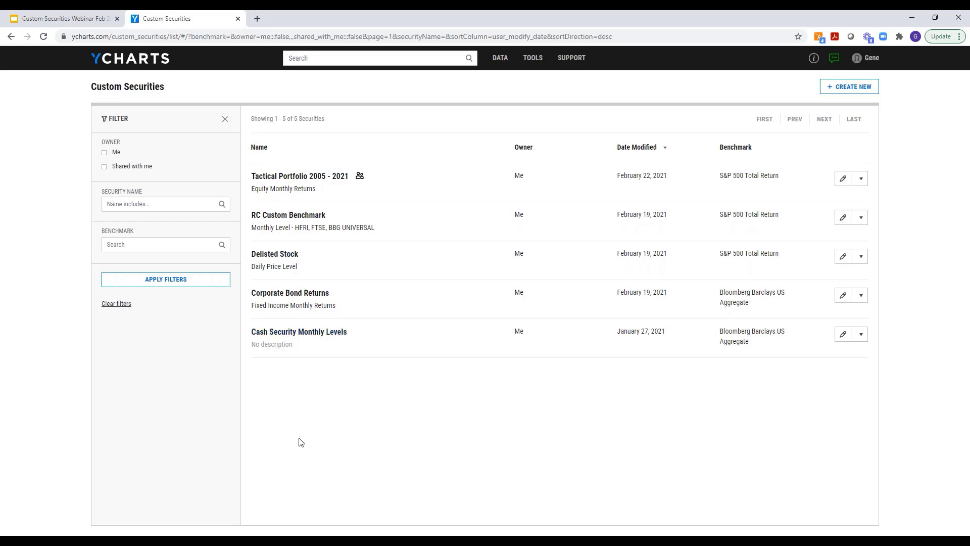
Examine the dates and values in the Cash Security Monthly Levels (1) workbook in Excel, and return to YCharts
mouse_move(271, 541)
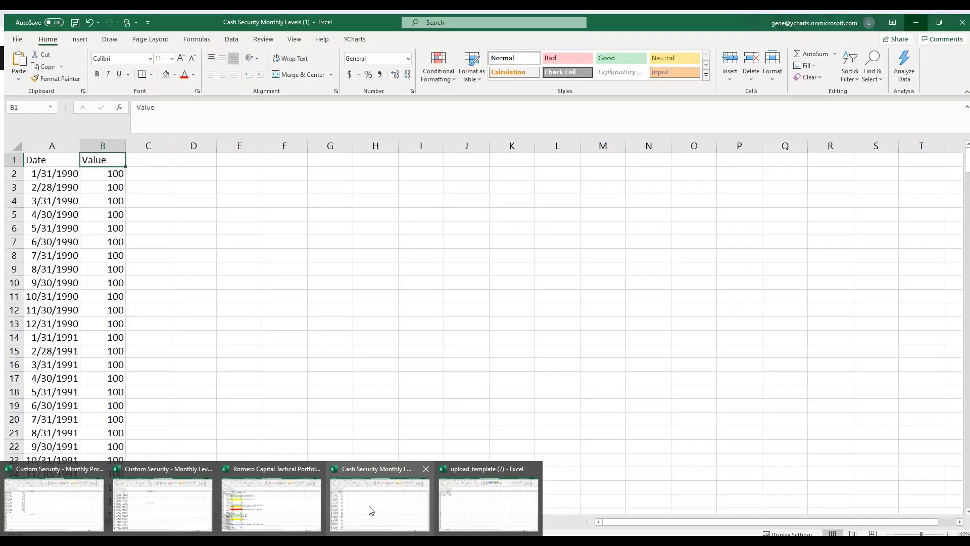
left_click(379, 505)
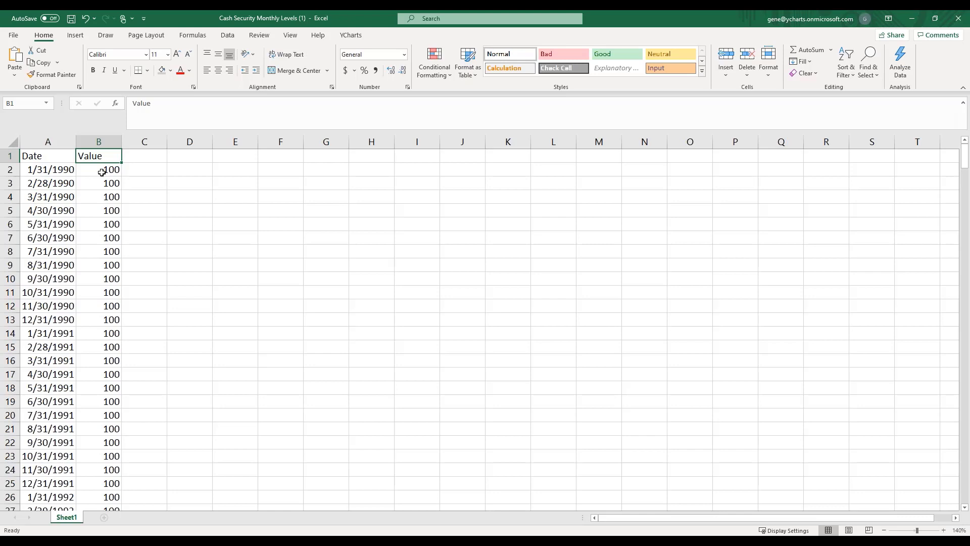
left_click(913, 18)
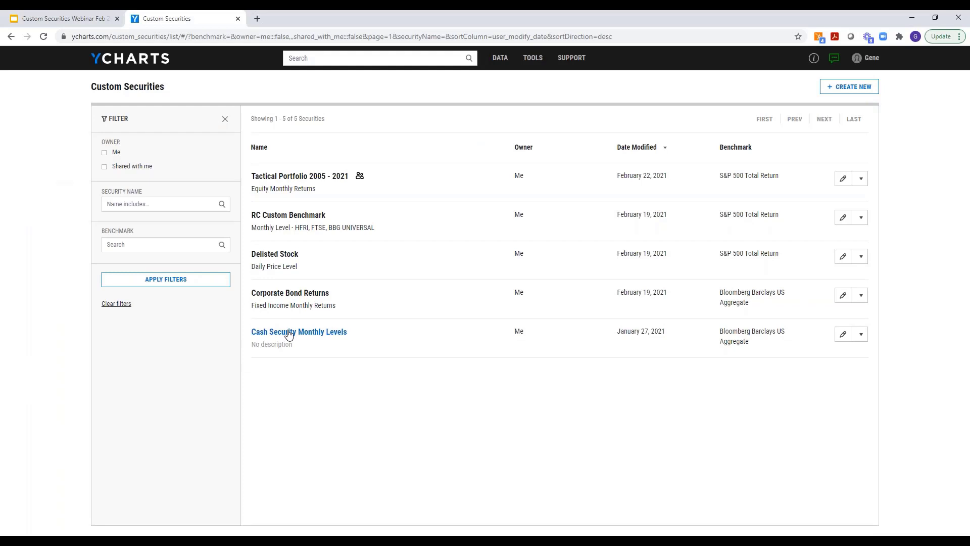
Present the webinar's How To slide about uploading data and sharing custom securities, and return to the custom securities list
left_click(39, 16)
left_click(840, 63)
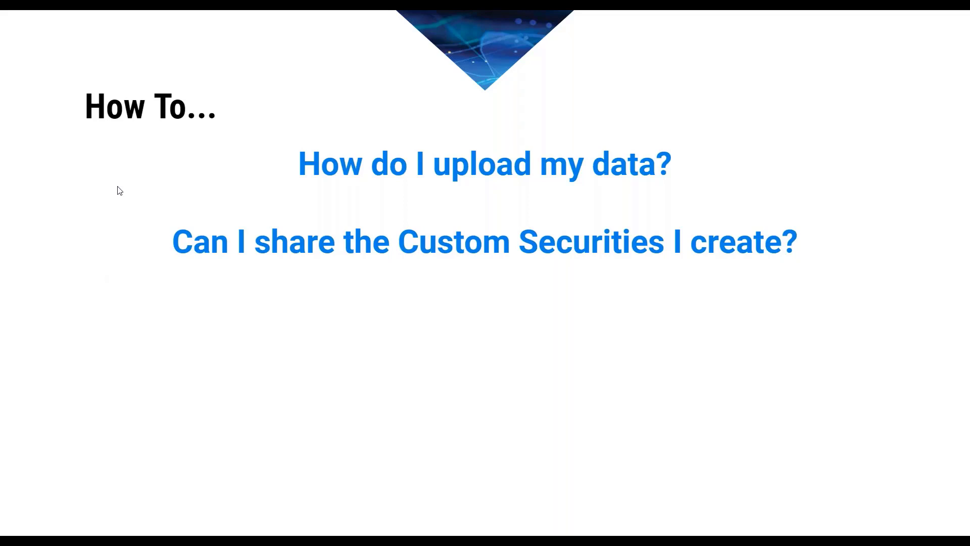
key("Escape")
left_click(171, 20)
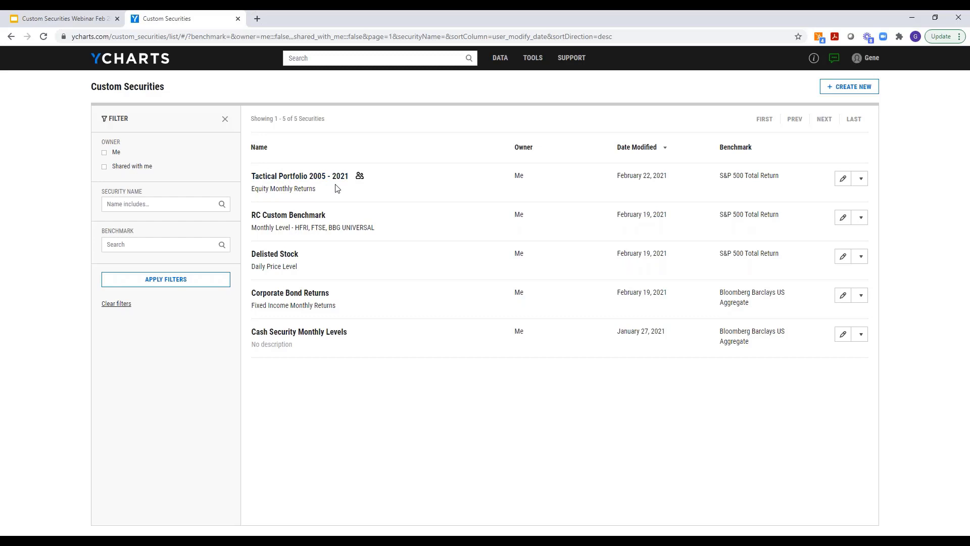
Examine the permission options for sharing RC Custom Benchmark with anyone in Launchpad WM, and close the sharing settings without applying any
left_click(862, 219)
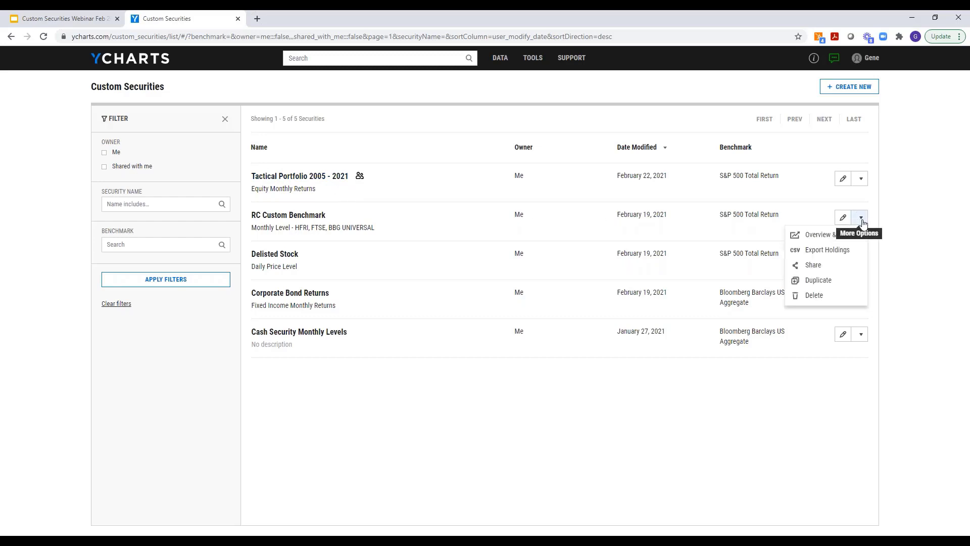
left_click(838, 269)
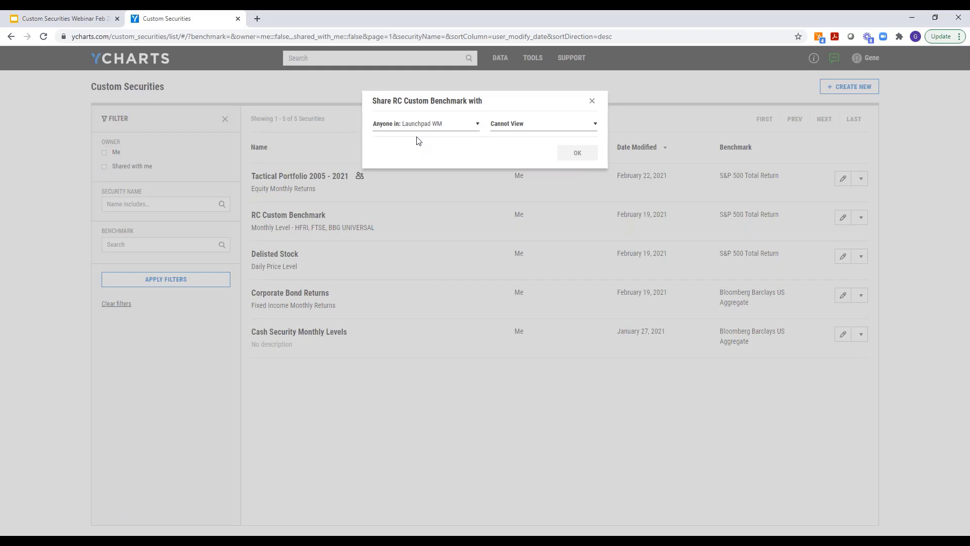
left_click(515, 127)
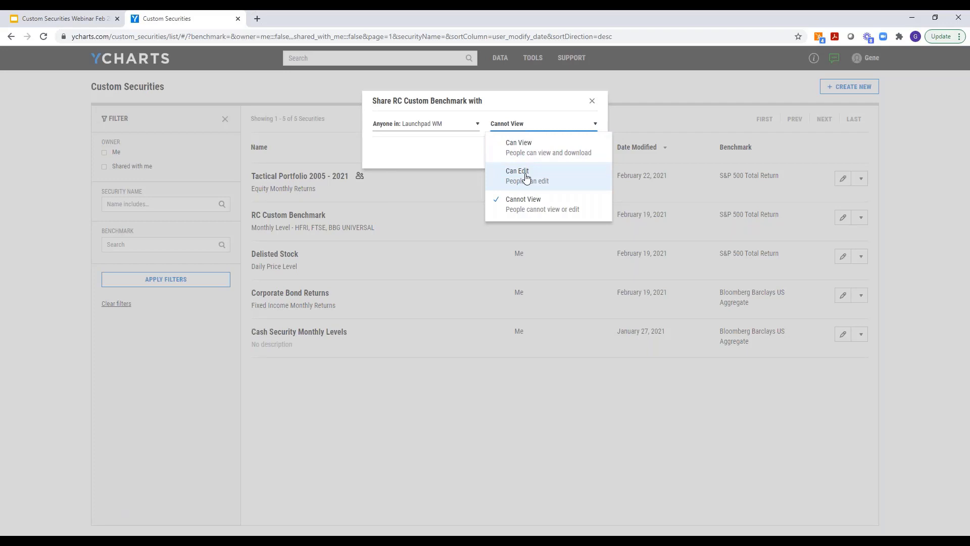
left_click(591, 101)
left_click(592, 102)
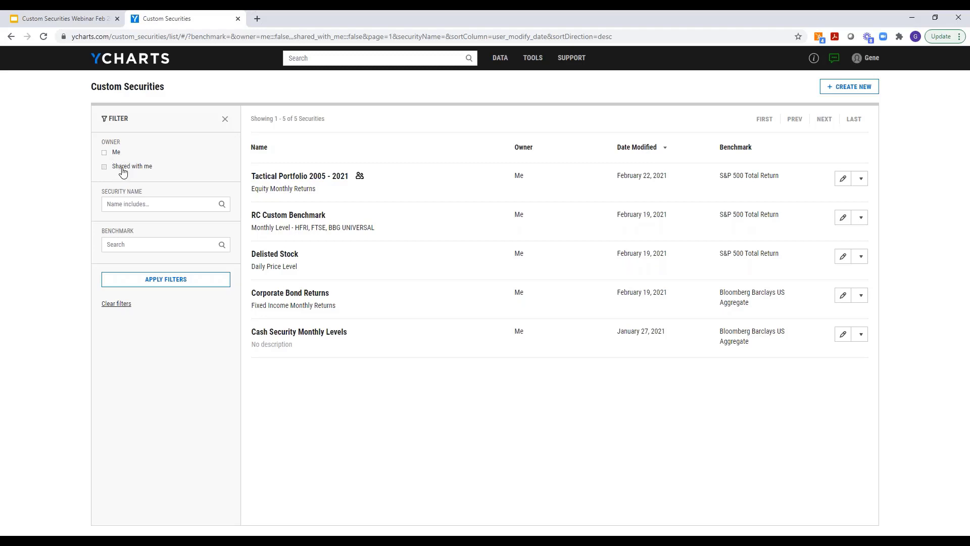
left_click(127, 205)
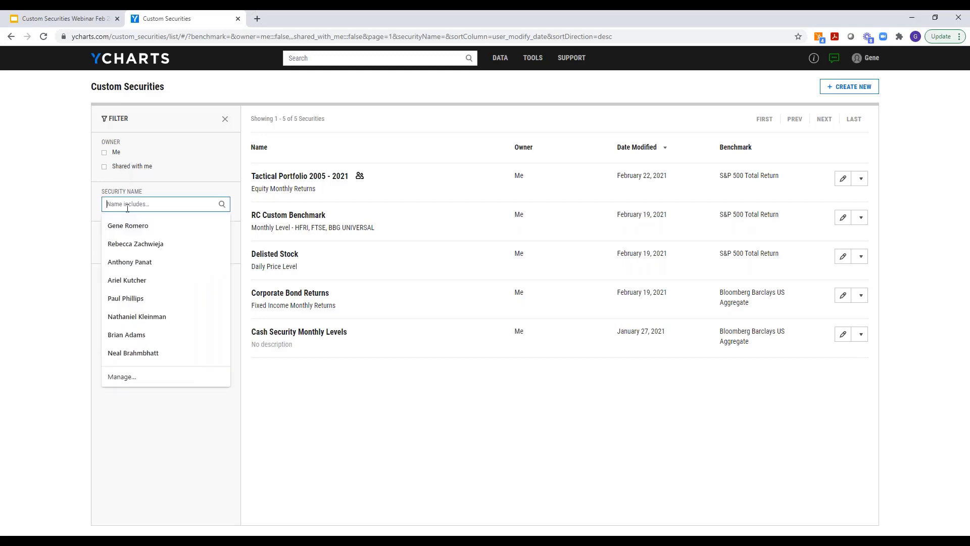
left_click(130, 183)
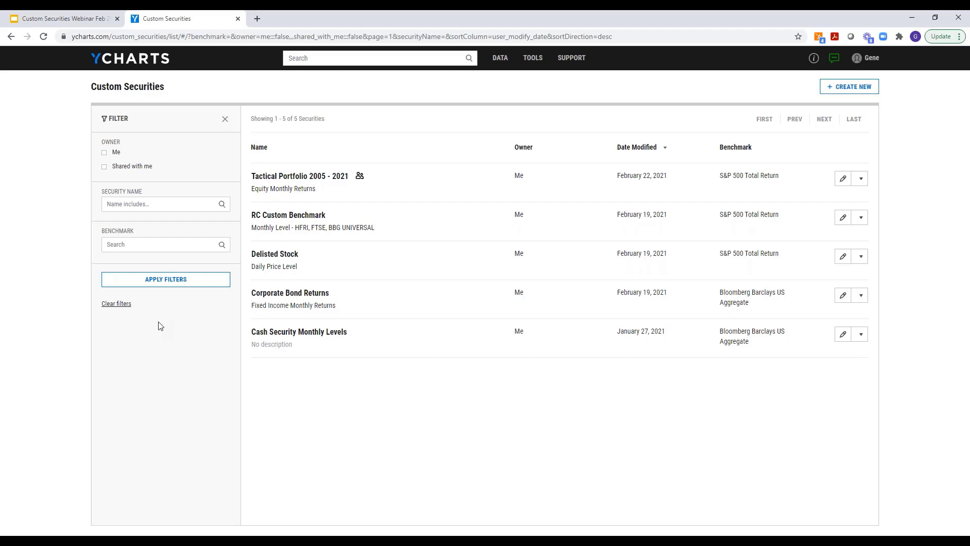
Present the How To slide up to the question about what can be done with a created custom security, and return to YCharts
left_click(52, 21)
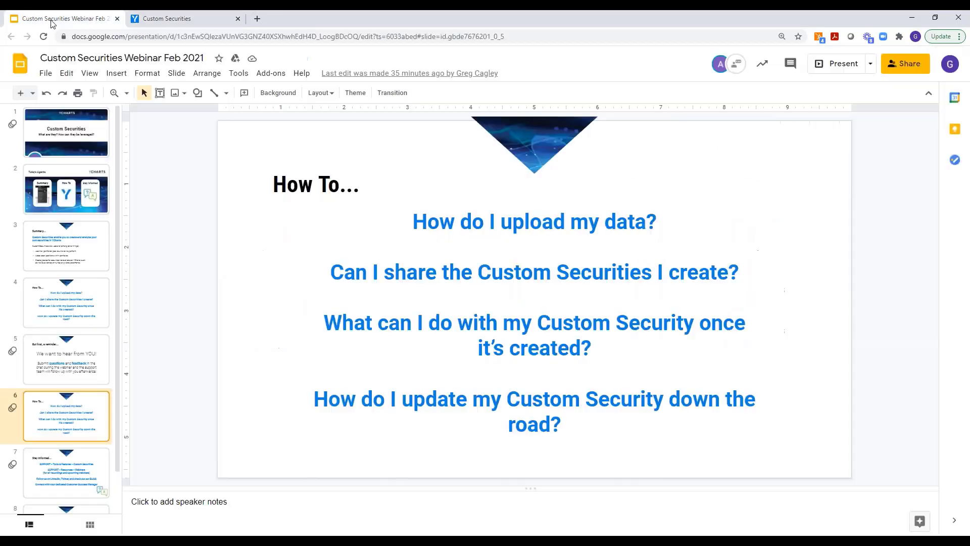
left_click(835, 64)
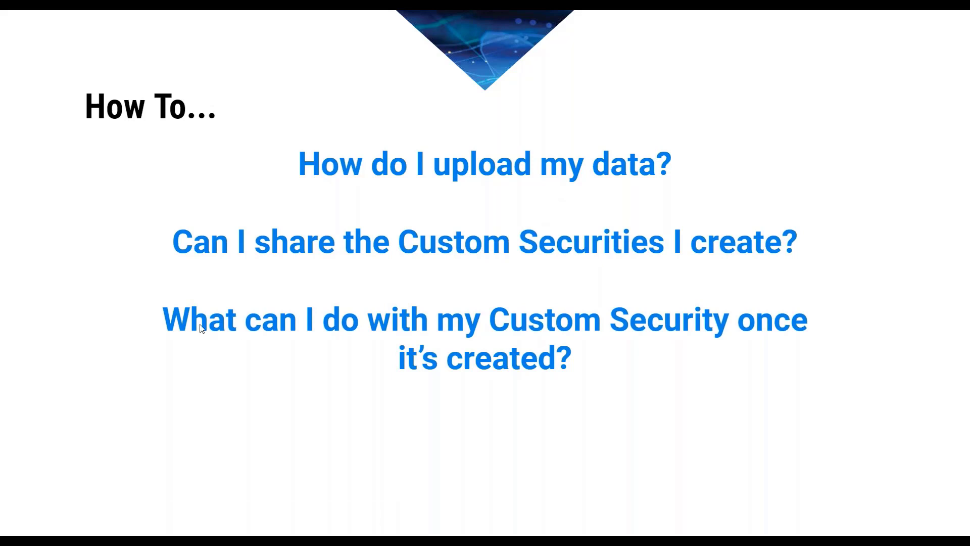
key("Escape")
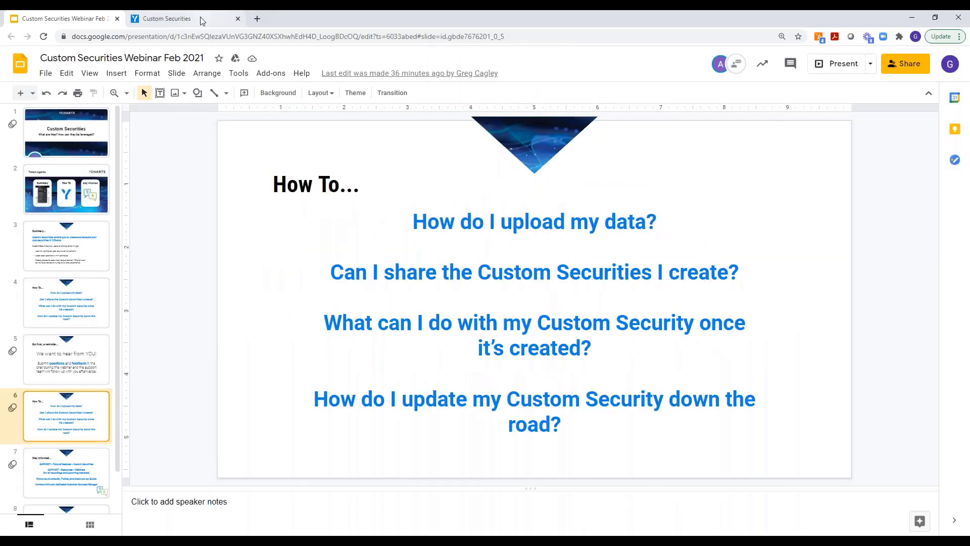
left_click(202, 20)
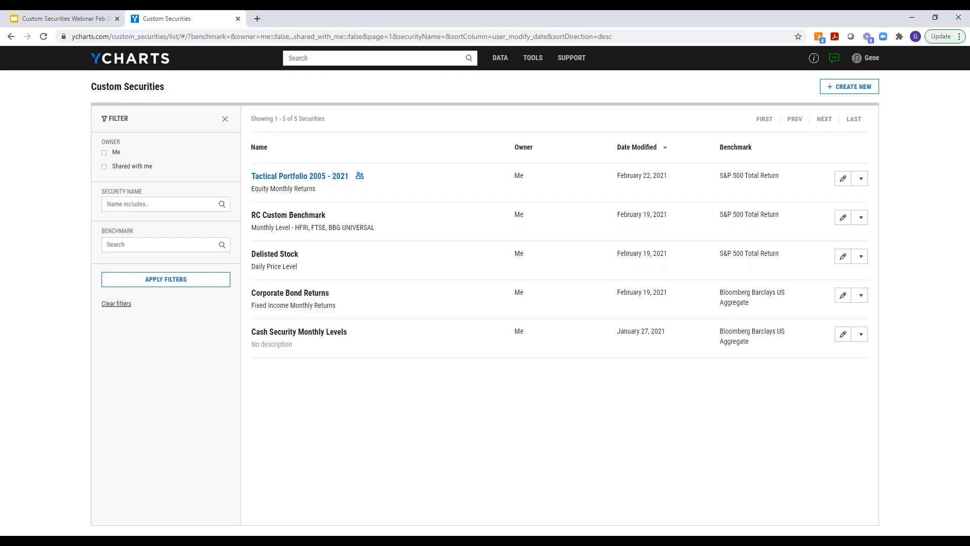
Open the Tactical Portfolio 2005 - 2021 quote page and review its level chart, risk info, key stats and return comparisons
left_click(299, 178)
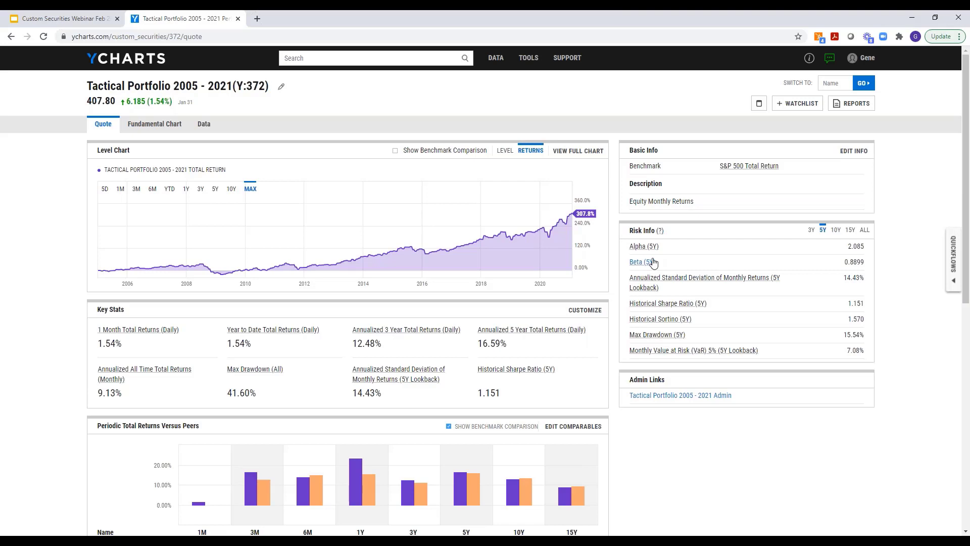
scroll(578, 313, "down", 4)
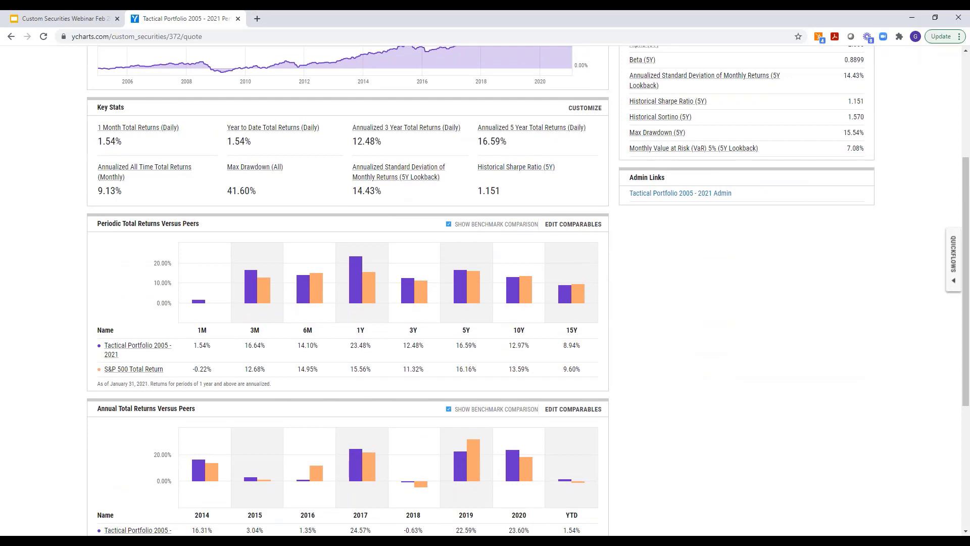
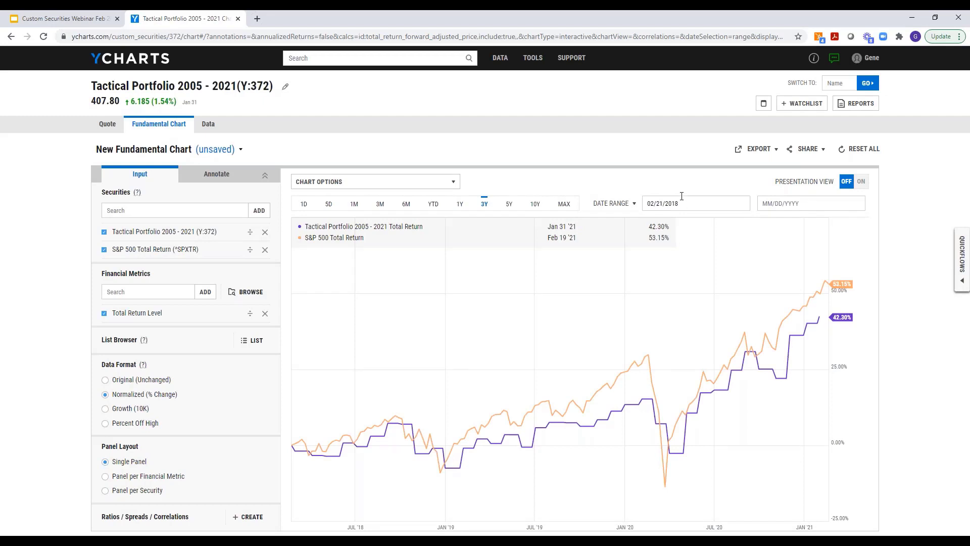
Add A1 - Model Portfolio as a comparison security to the Tactical Portfolio 2005 - 2021 fundamental chart
left_click(189, 212)
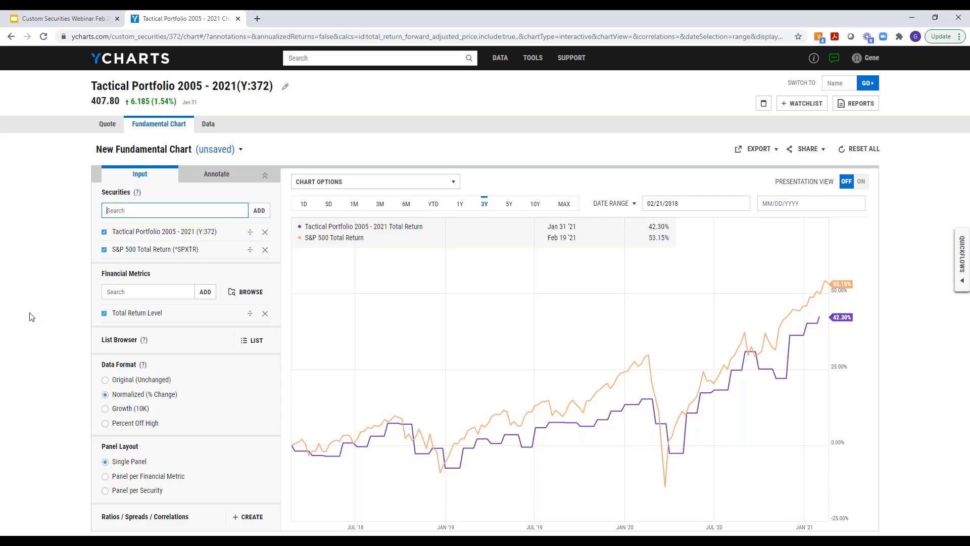
type("a")
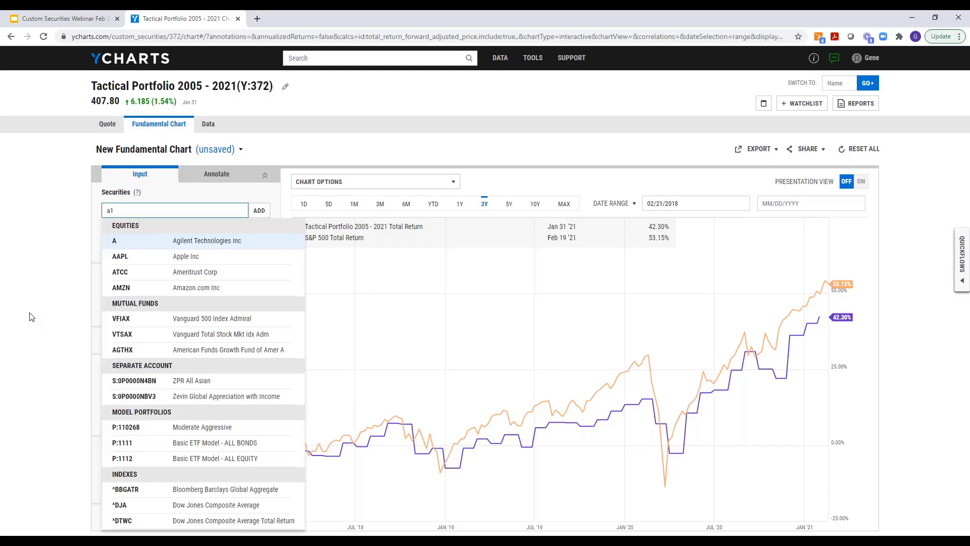
type("1")
left_click(214, 448)
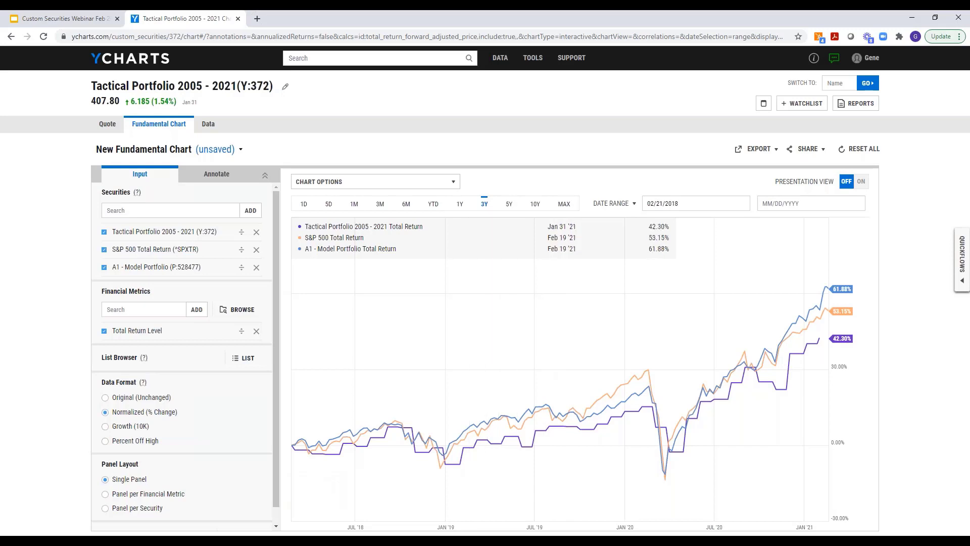
mouse_move(458, 542)
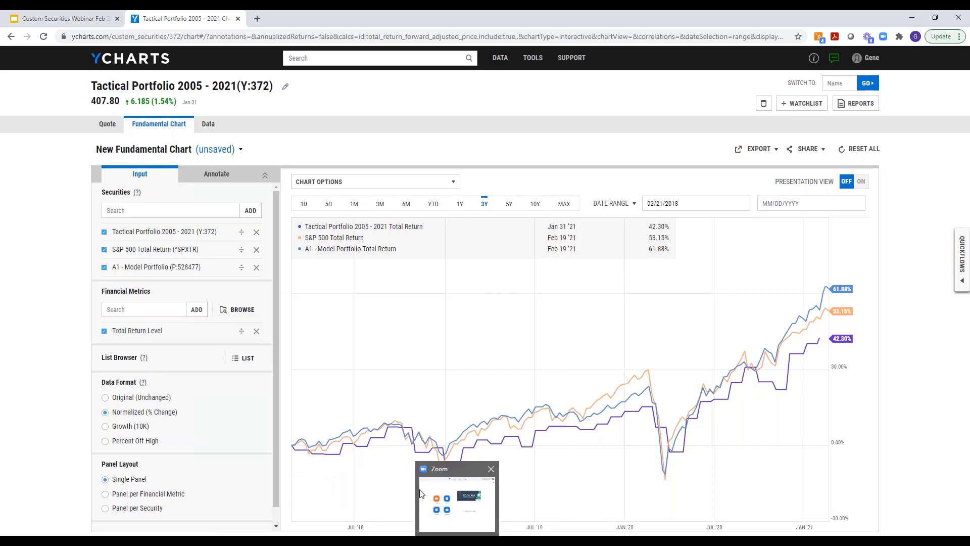
scroll(170, 281, "down", 1)
scroll(182, 303, "down", 1)
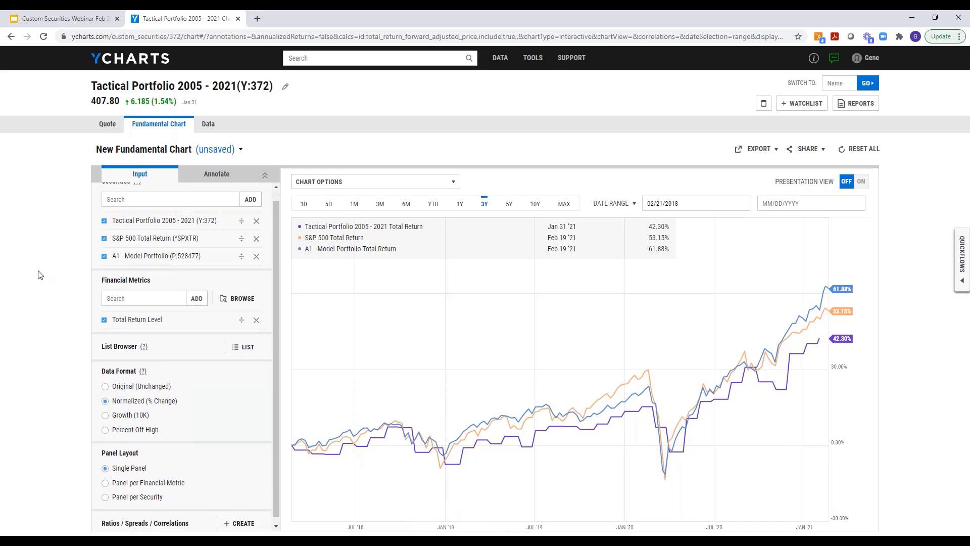
Style the Tactical Portfolio 2005 - 2021 Total Return Level line with Thick weight and a red color of RGB 236, 14, 14
left_click(216, 177)
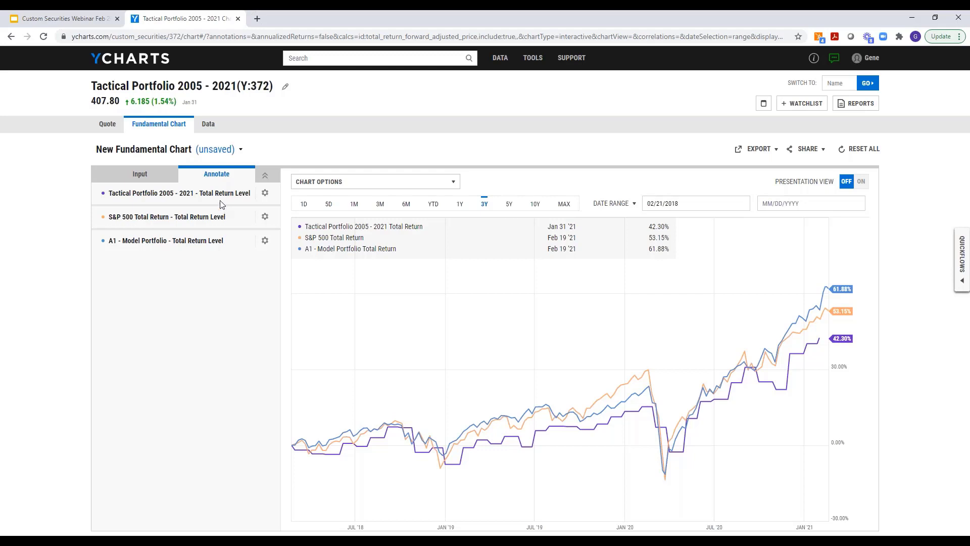
left_click(265, 192)
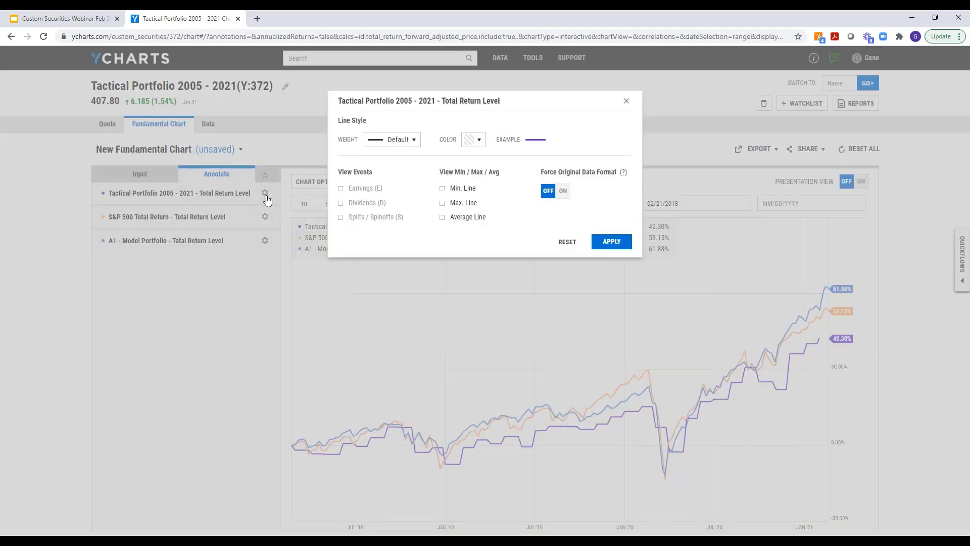
left_click(413, 141)
left_click(413, 189)
left_click(480, 143)
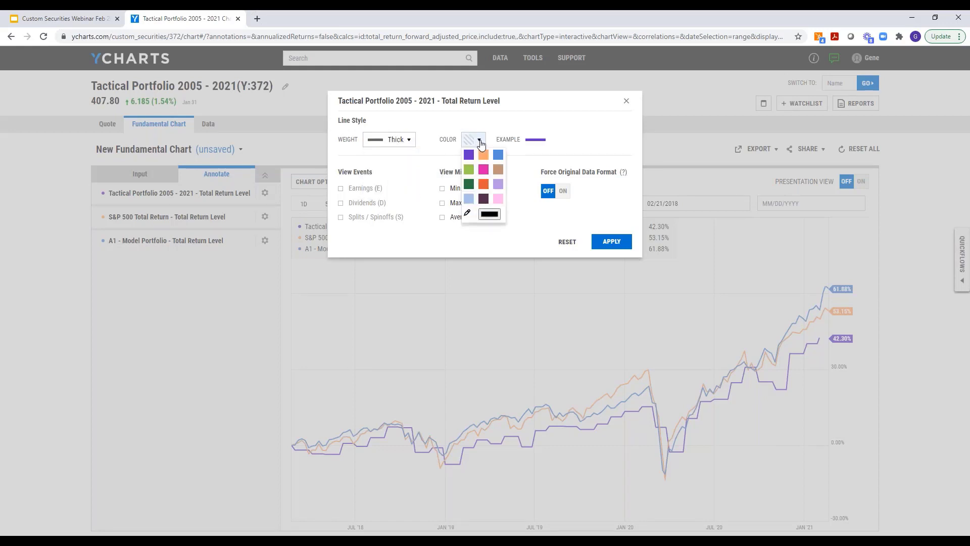
left_click(484, 217)
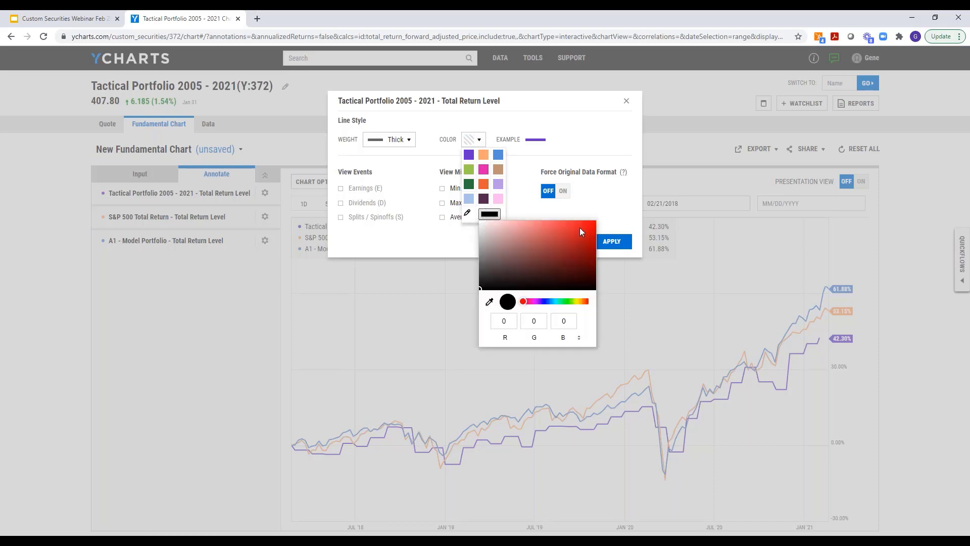
left_click(588, 226)
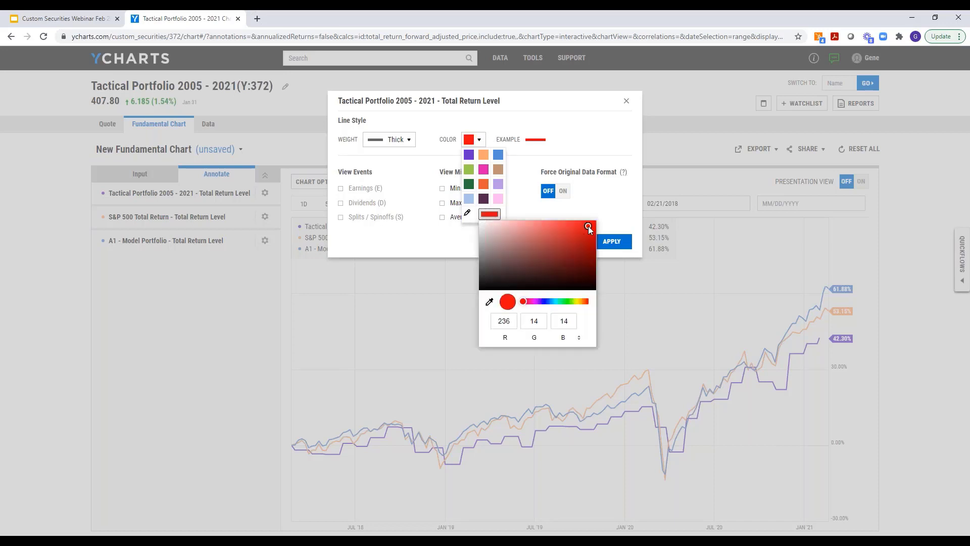
left_click(570, 127)
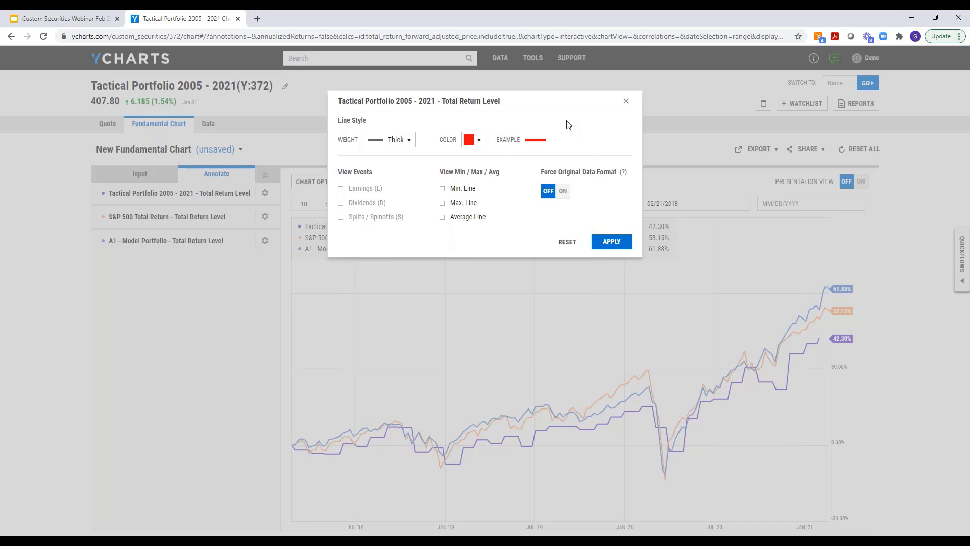
left_click(613, 241)
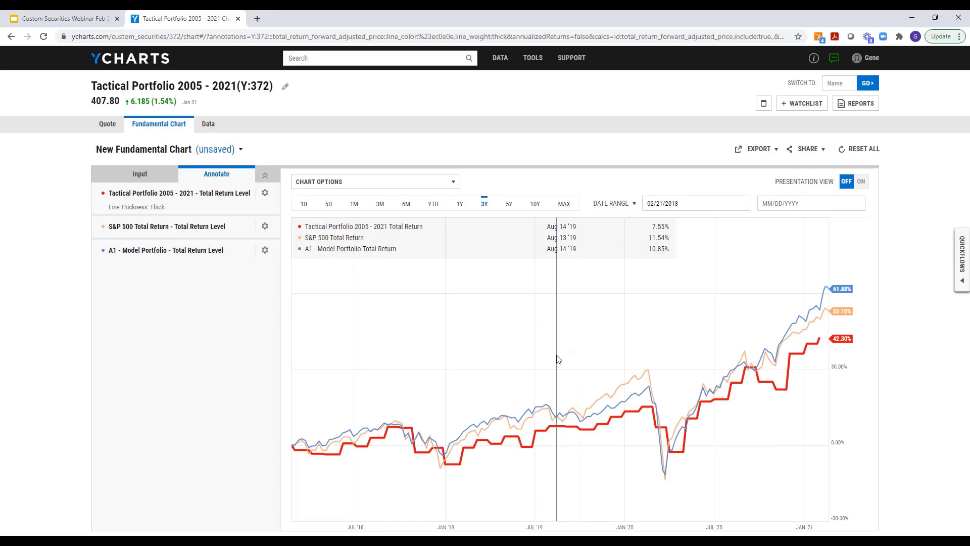
Turn on Presentation View for the fundamental chart and look over the branded chart down to its footer
left_click(149, 177)
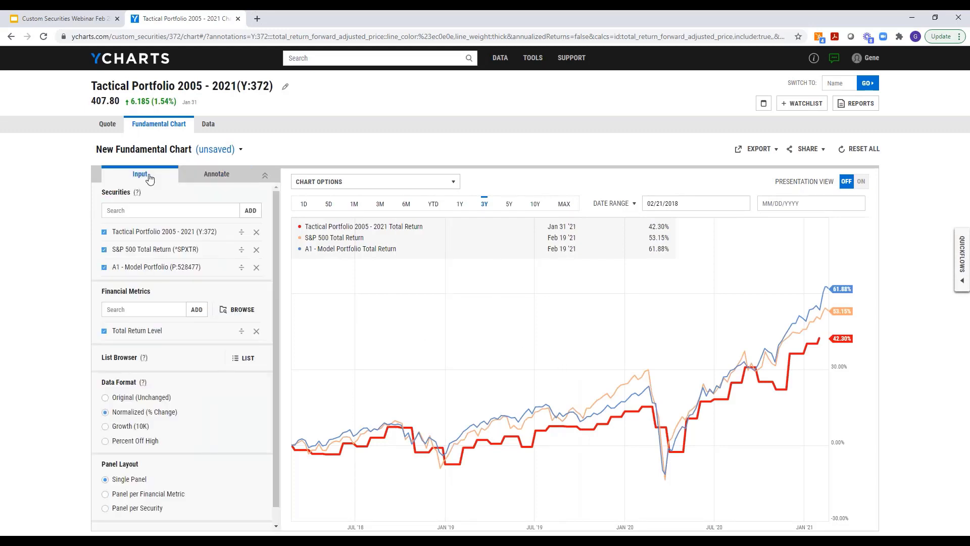
left_click(862, 183)
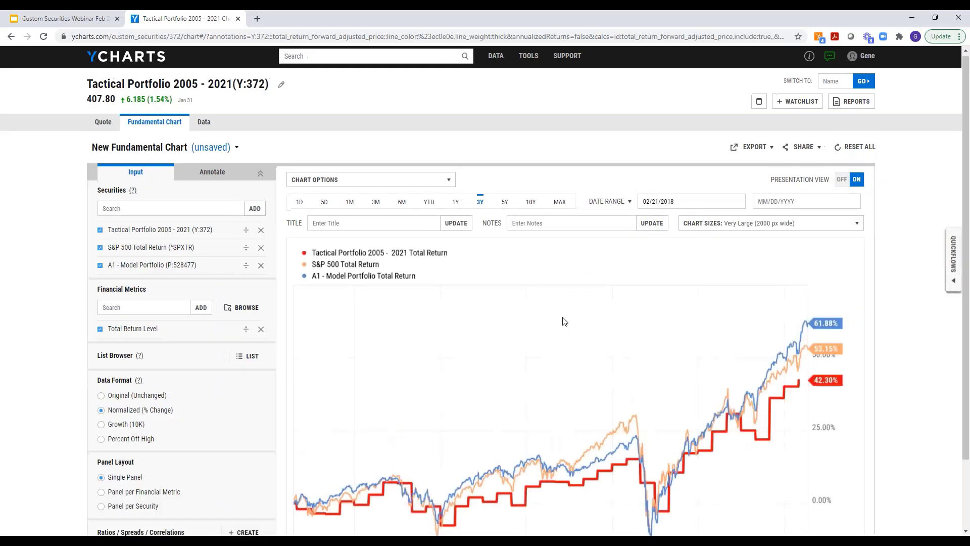
scroll(327, 475, "down", 2)
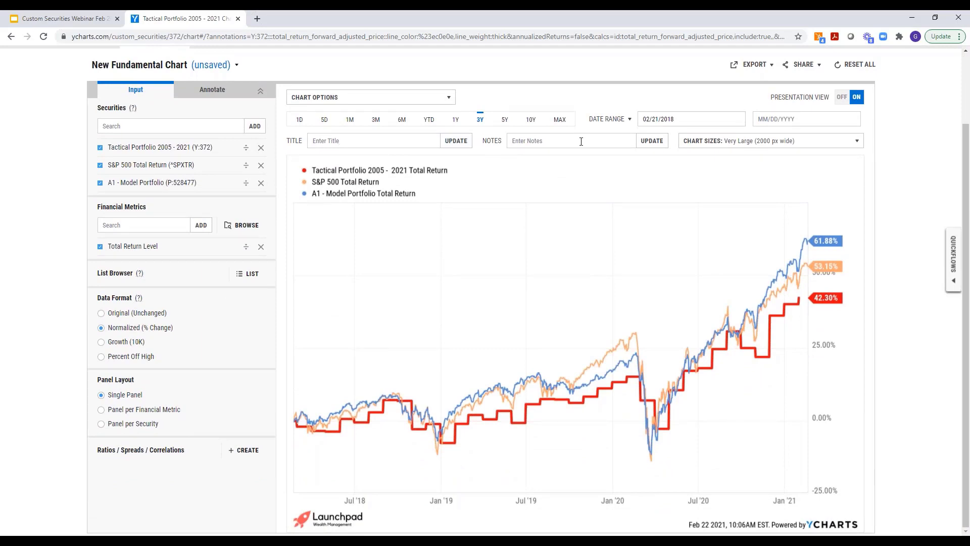
scroll(469, 315, "up", 1)
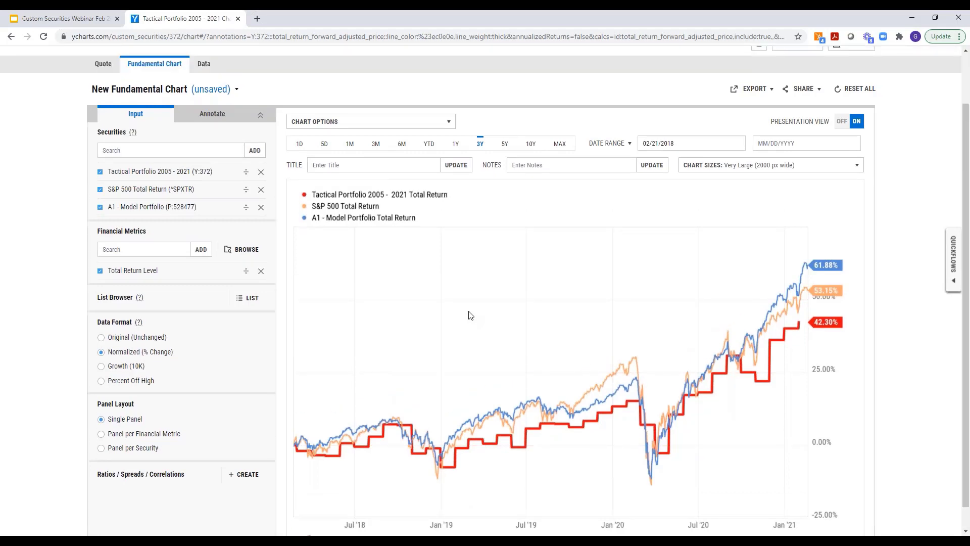
scroll(468, 316, "up", 2)
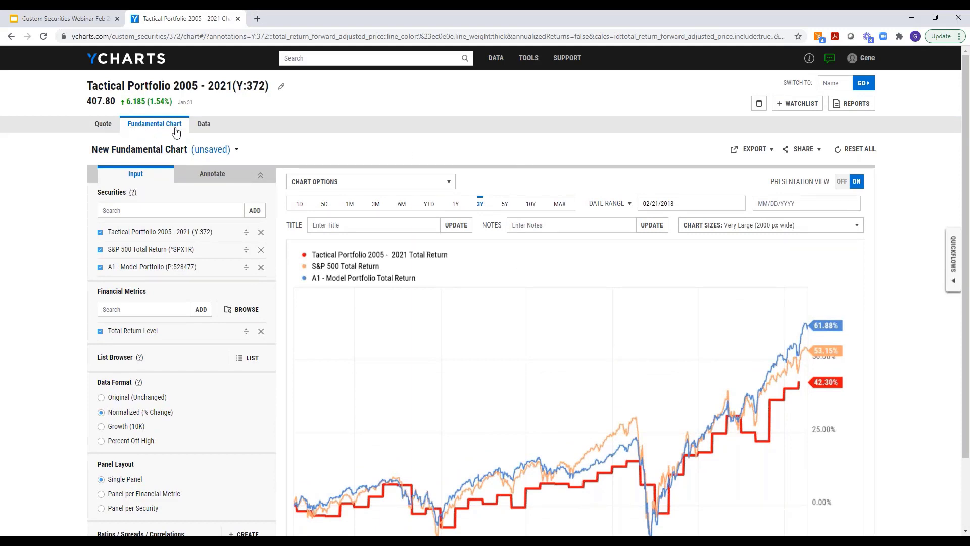
Open a new comp table and get its securities entry ready for input
mouse_move(529, 57)
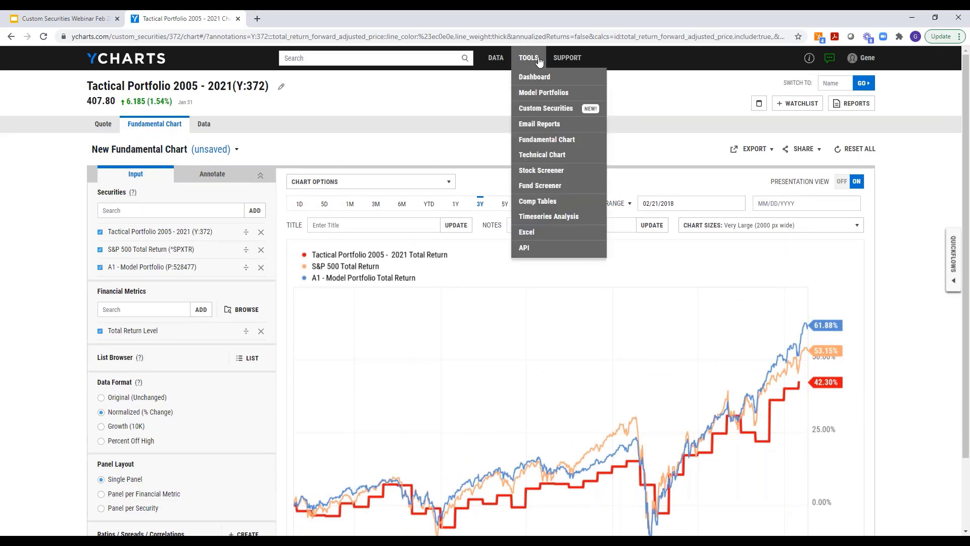
left_click(546, 203)
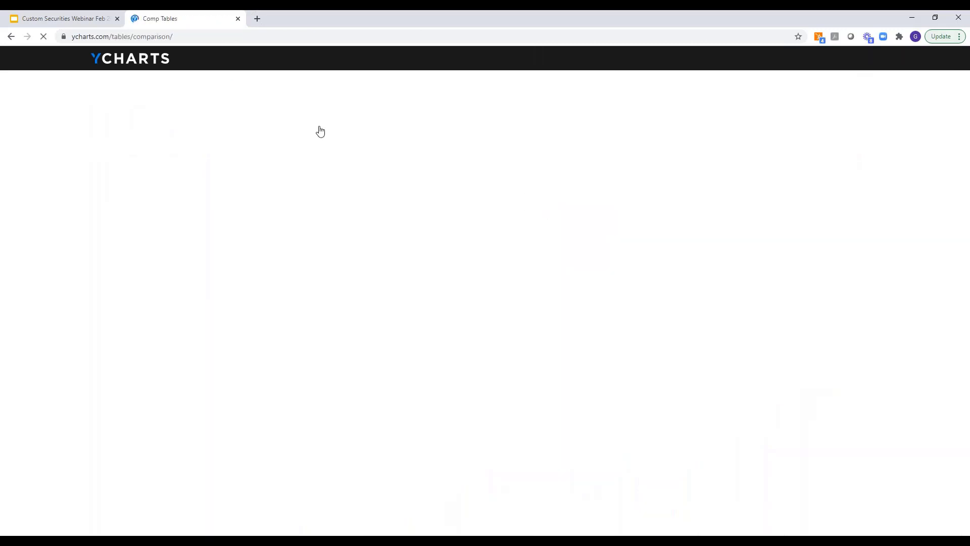
left_click(264, 119)
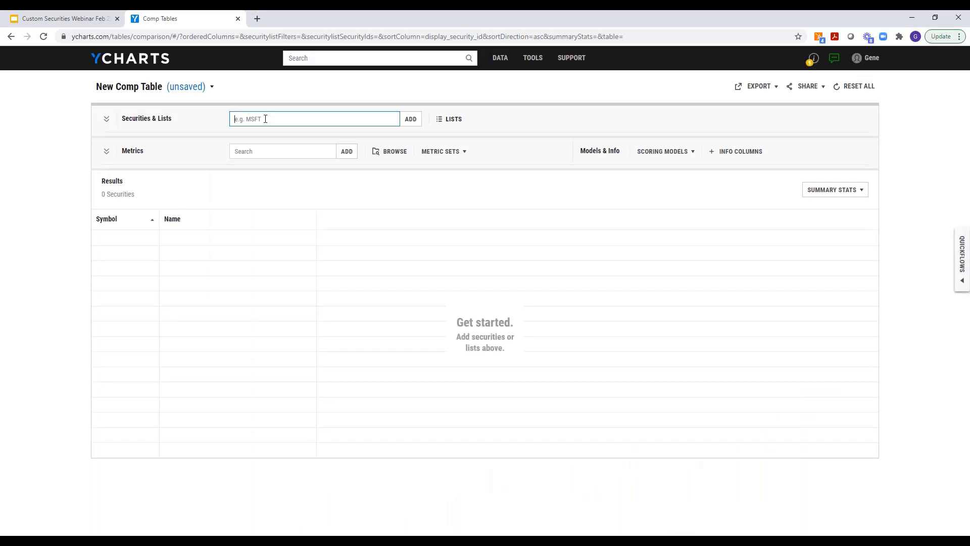
type("msft")
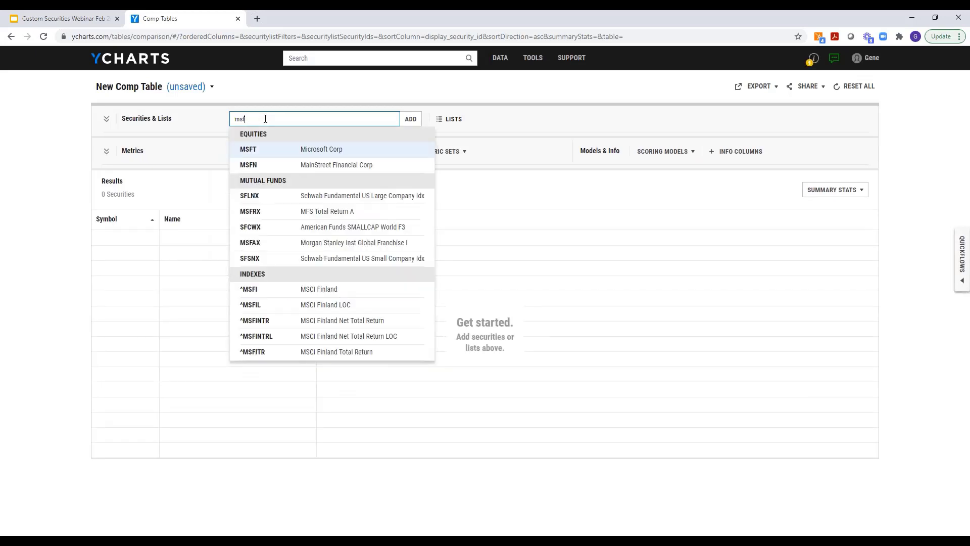
key("BackSpace")
key("BackSpace")
key("BackSpace")
key("BackSpace")
Add the custom security Tactical Portfolio 2005 - 2021 to the comp table by its symbol Y:372
type("dodgx")
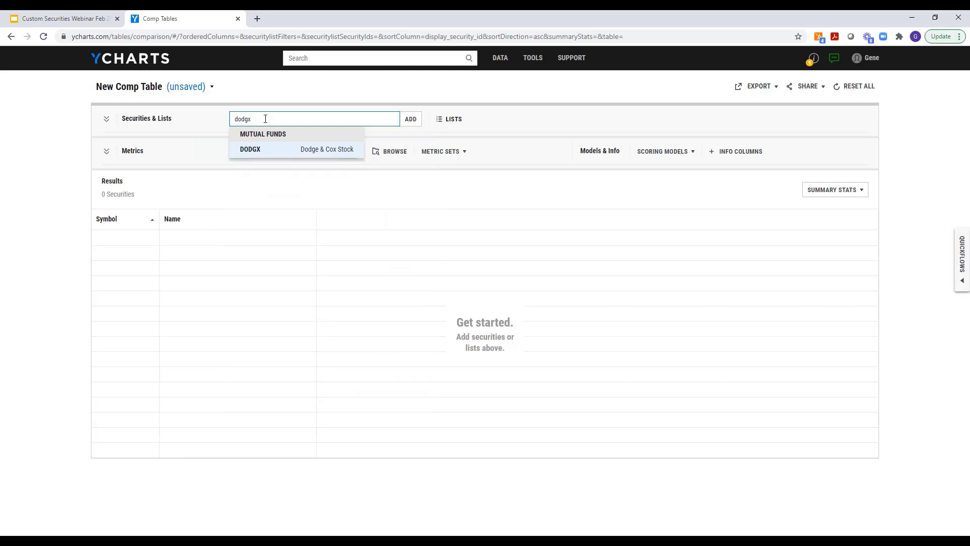
key("Return")
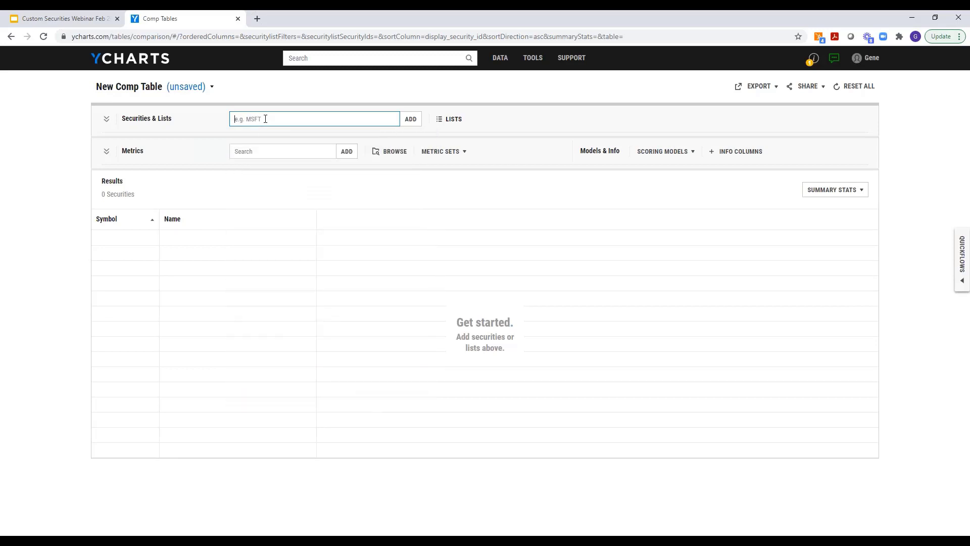
type("tactical")
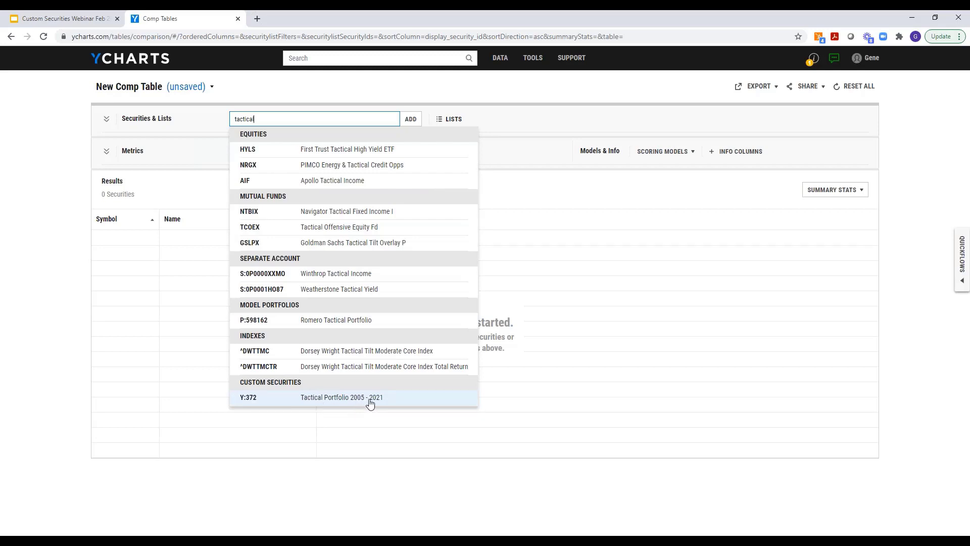
left_click_drag(270, 118, 207, 119)
type("Y")
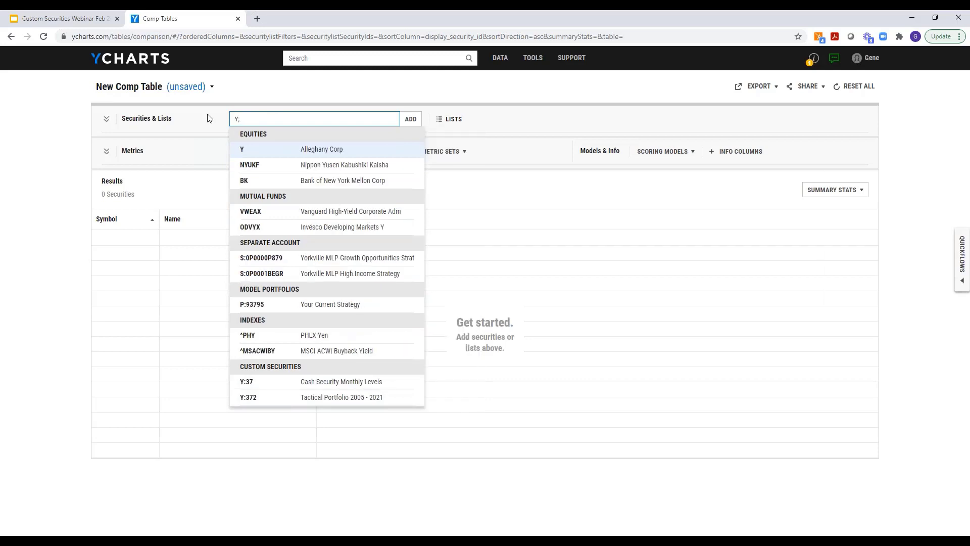
type(";372")
left_click(327, 400)
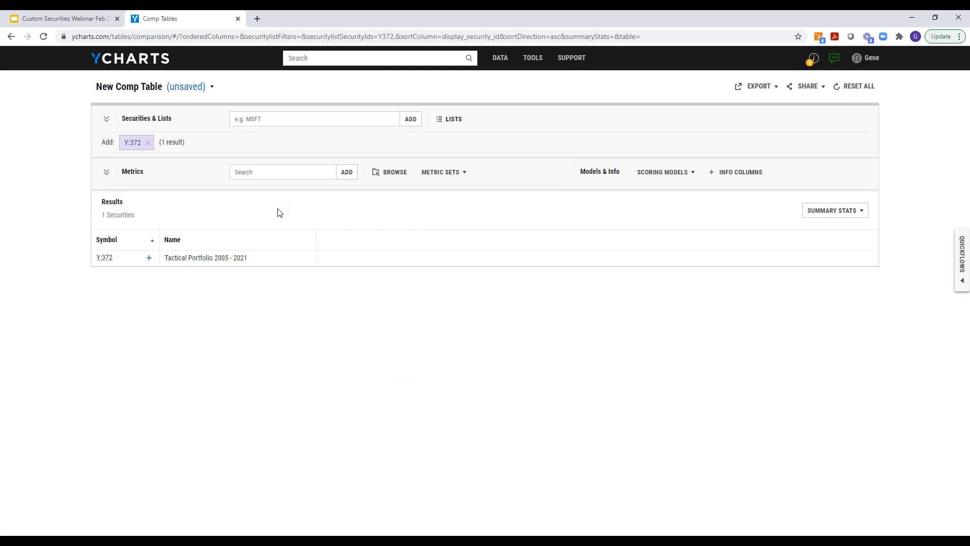
Add the 1 Year Total Returns (Daily) metric to the comp table
left_click(272, 171)
type("1 year")
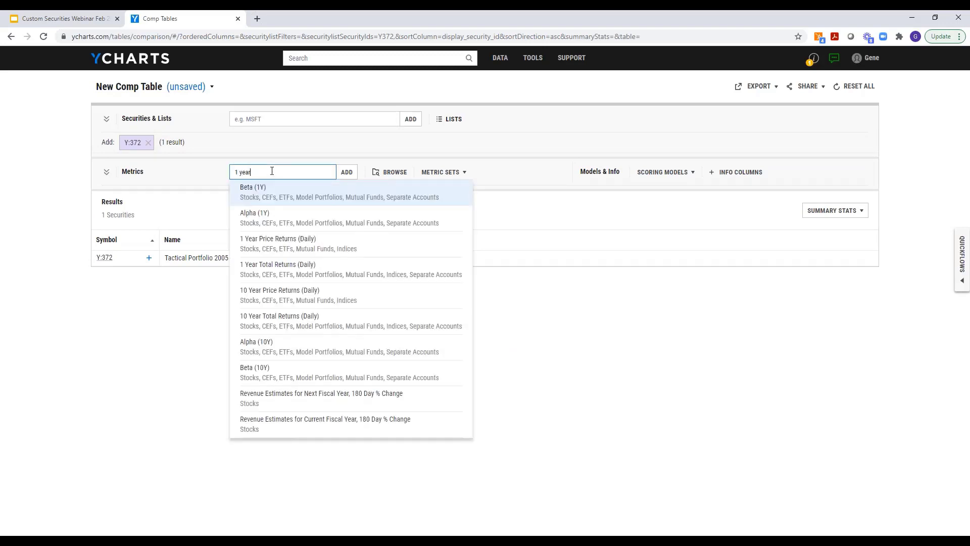
type(" total")
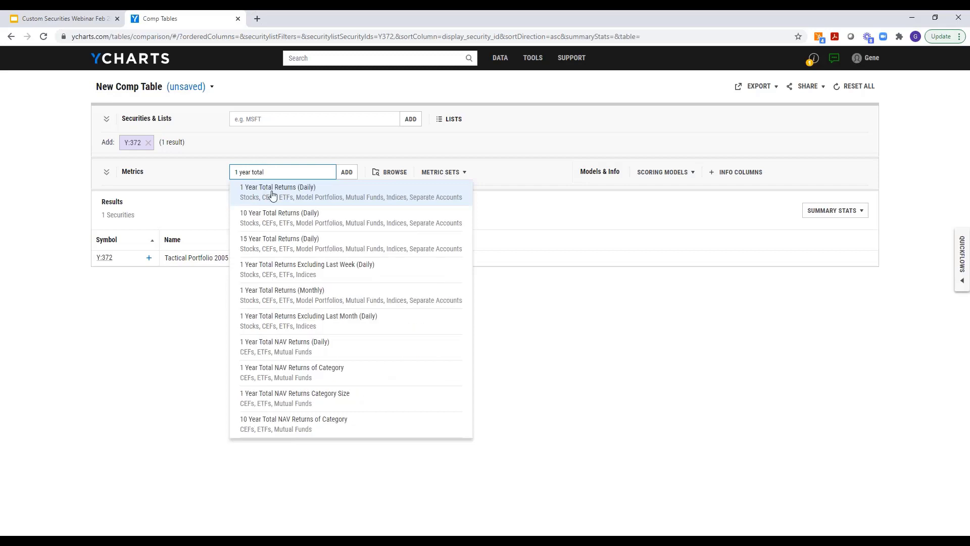
left_click(273, 193)
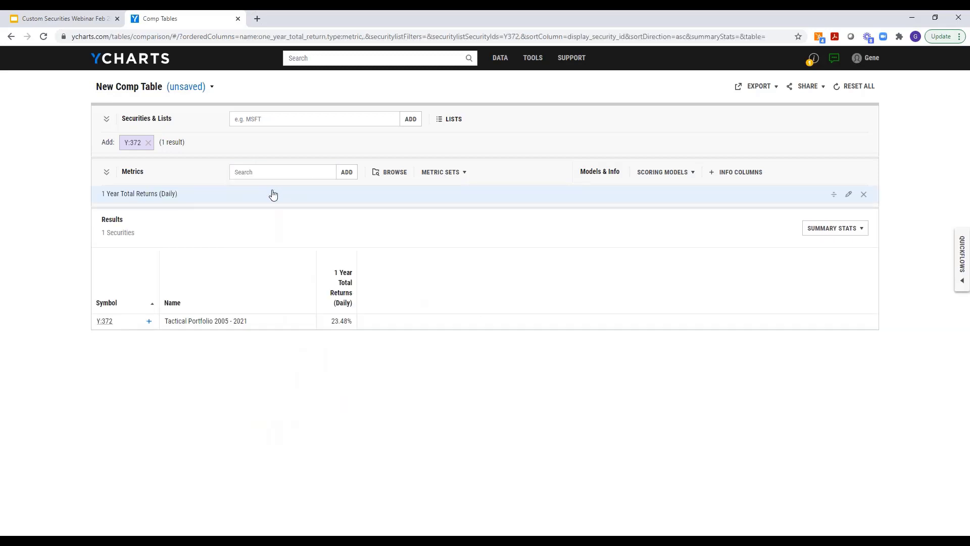
Load the saved metric set of daily total returns from month to date through all time, and collapse the metrics list
left_click(456, 175)
left_click(457, 209)
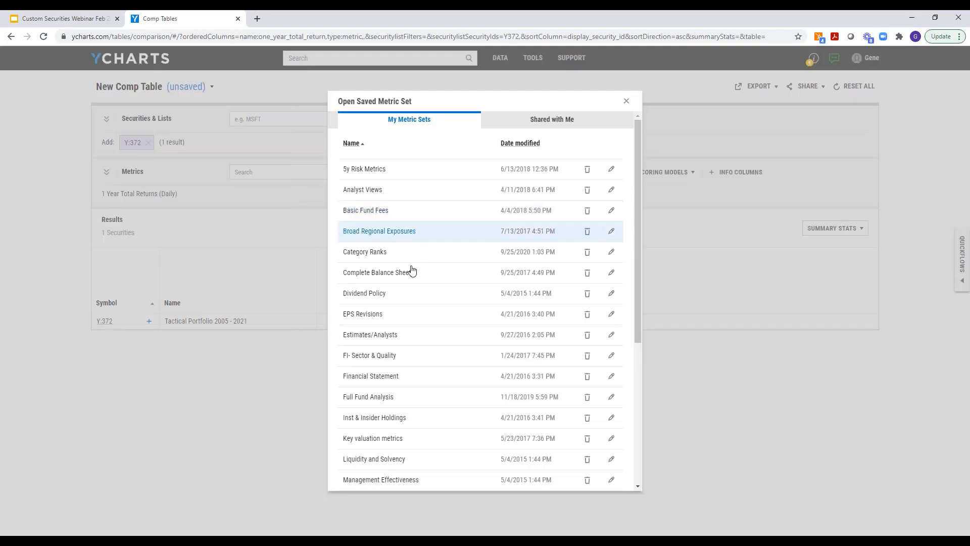
scroll(409, 298, "down", 4)
left_click(367, 449)
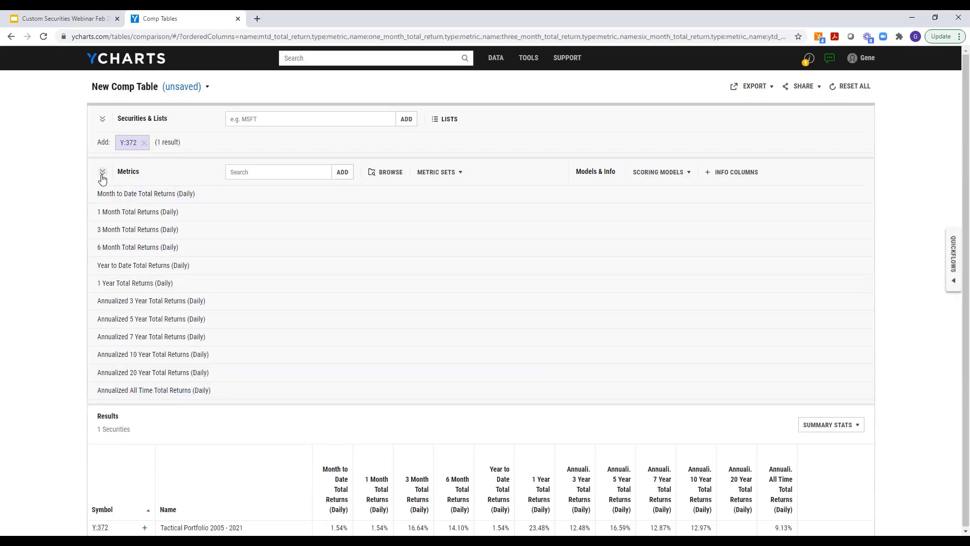
left_click(102, 174)
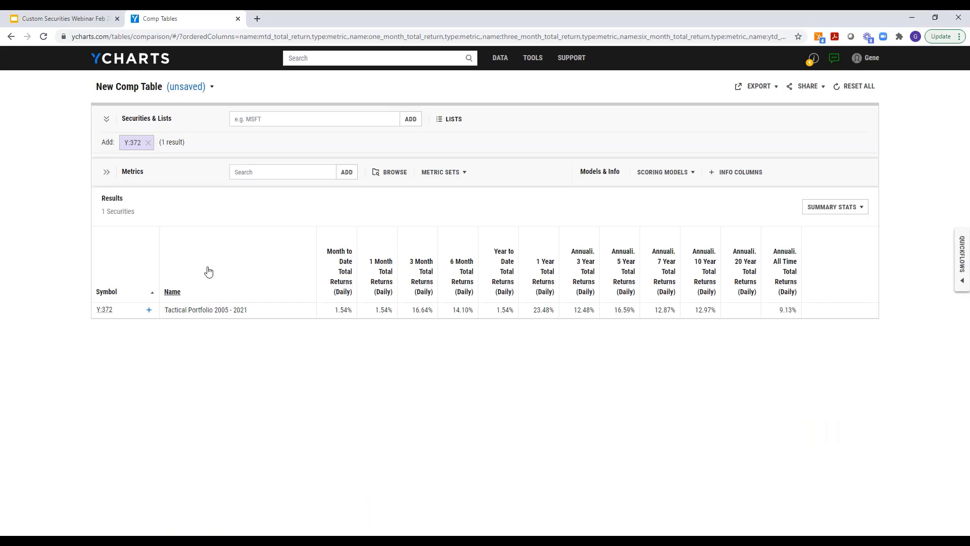
Replace the comp table's metrics with the saved metric set 5y Risk Metrics
left_click(442, 174)
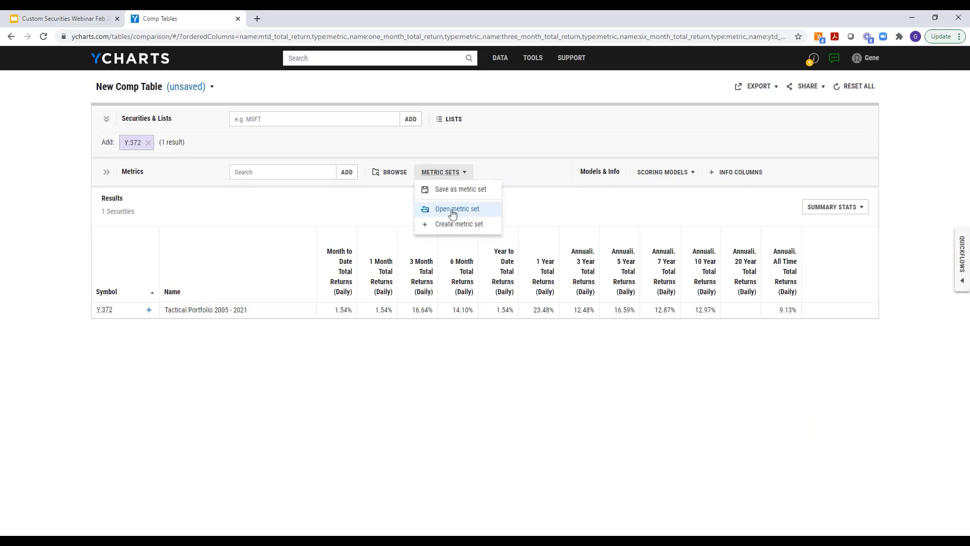
left_click(453, 214)
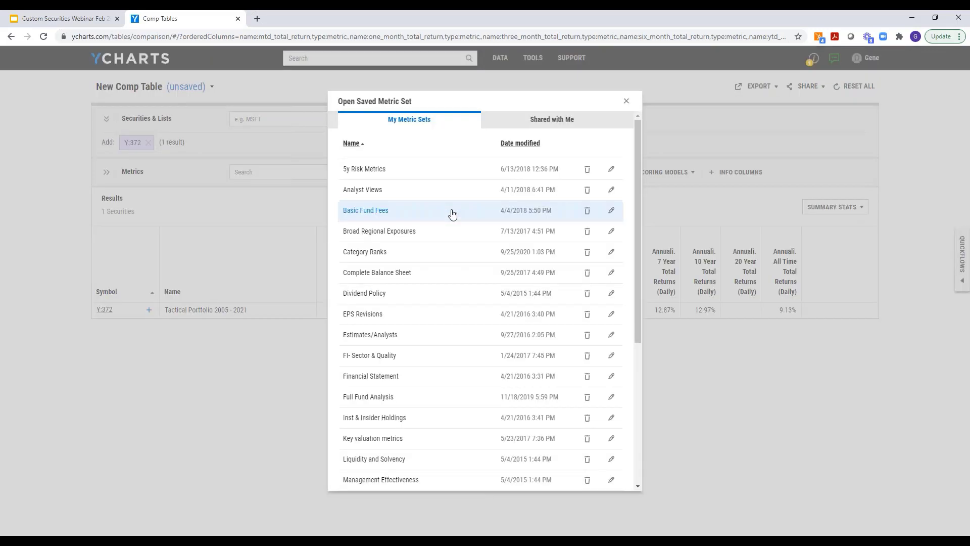
scroll(420, 261, "down", 1)
scroll(377, 187, "up", 1)
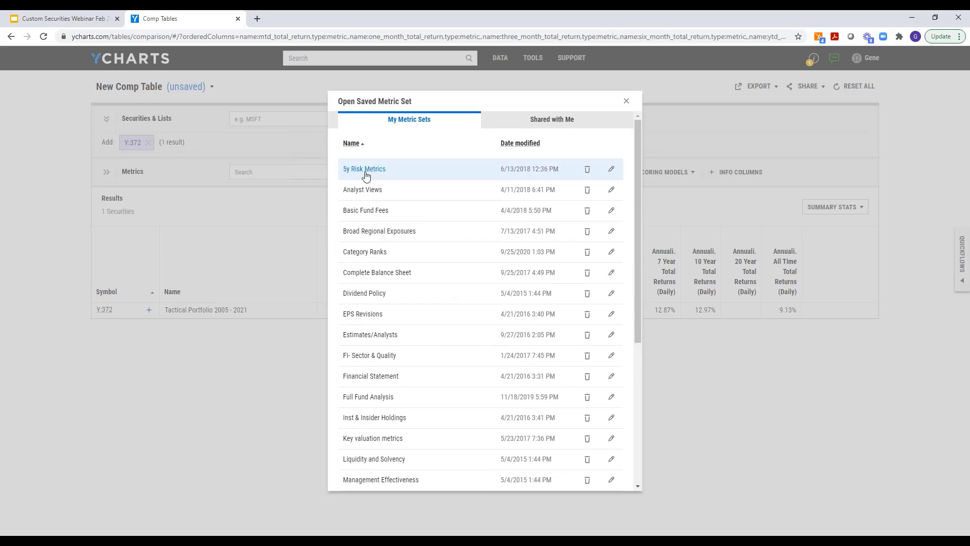
left_click(364, 167)
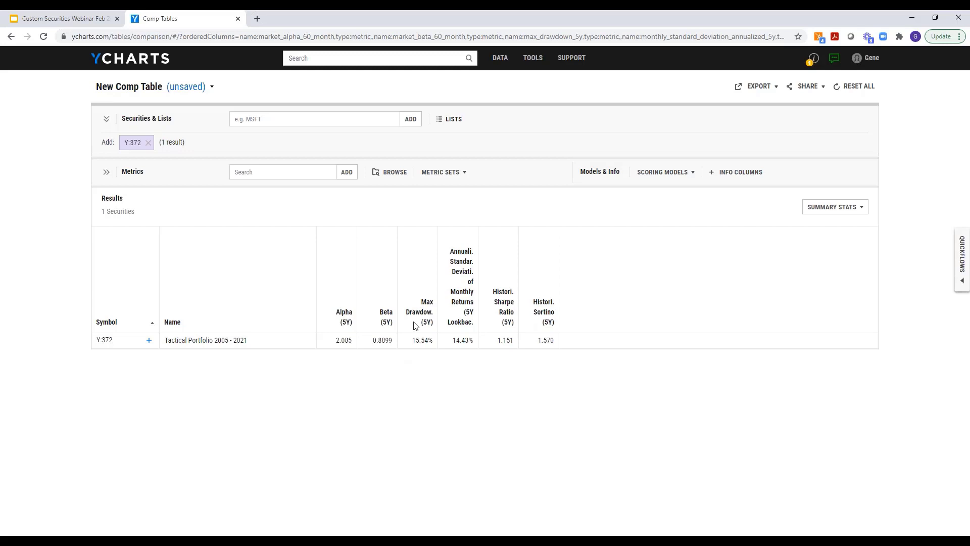
Start a blank dynamic model portfolio and open its data upload dialog
mouse_move(540, 61)
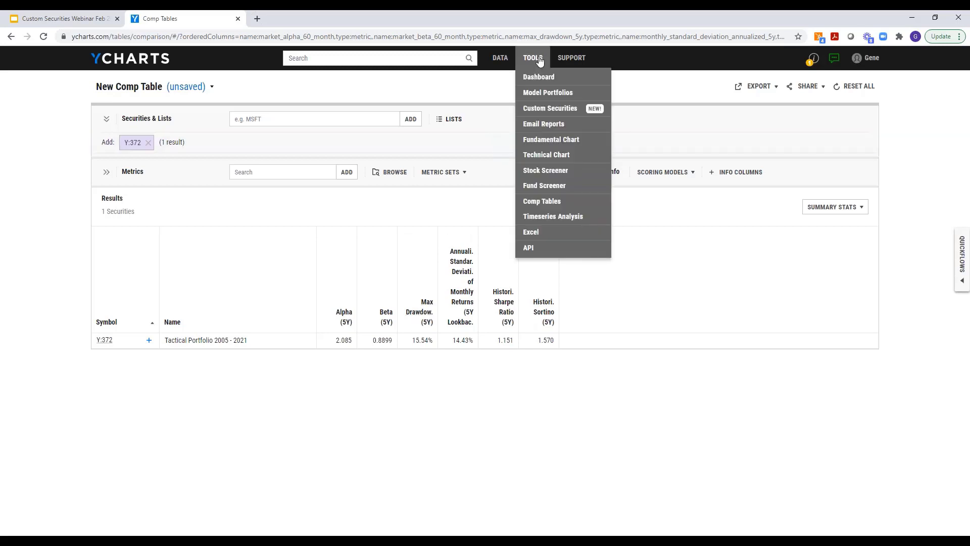
left_click(539, 94)
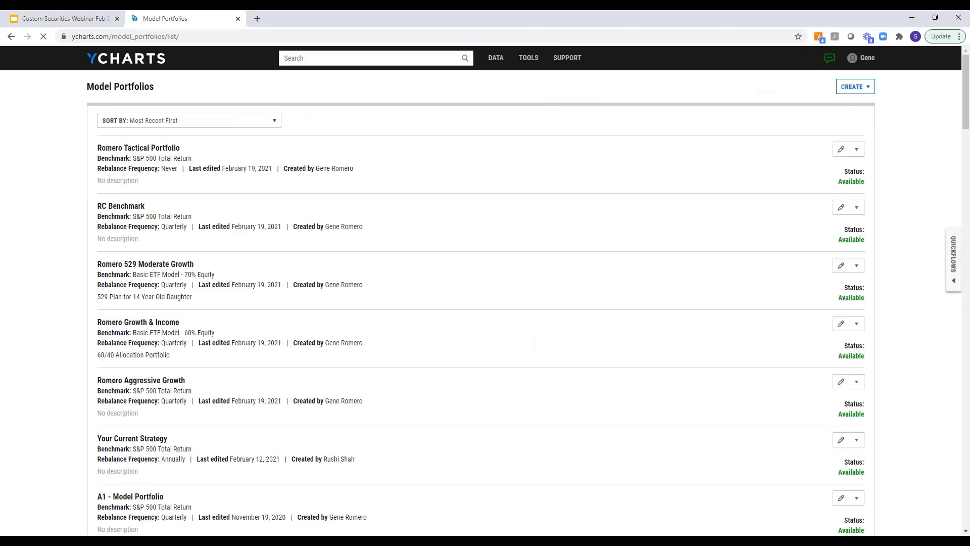
left_click(862, 95)
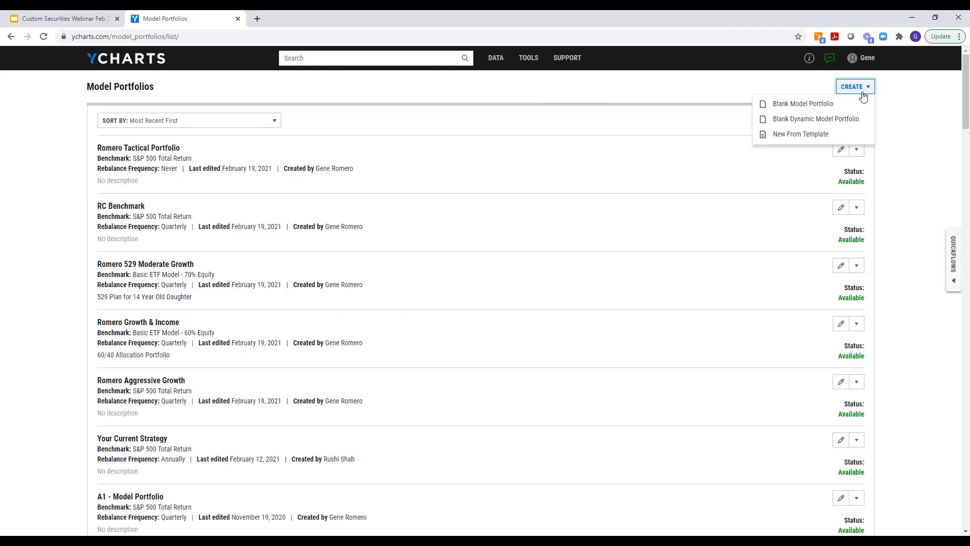
left_click(840, 125)
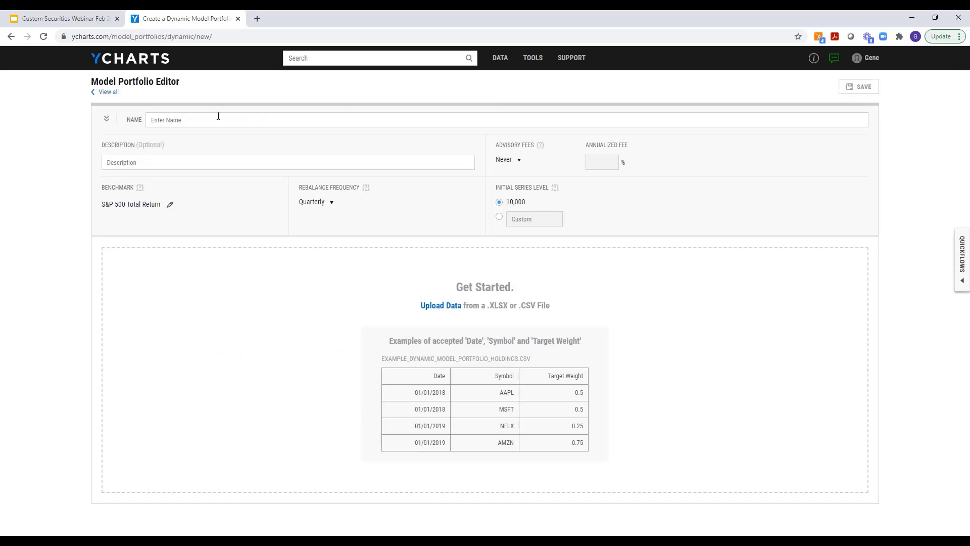
left_click(440, 306)
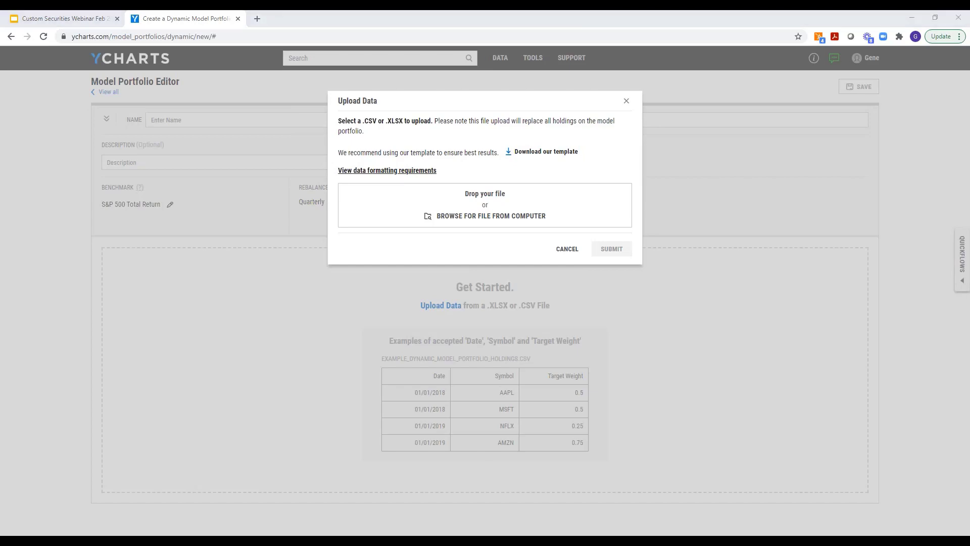
Switch to the tactical portfolio workbook in Excel and examine the Y:372 row and the 7/1/2020 symbols and target weights
mouse_move(271, 533)
left_click(267, 498)
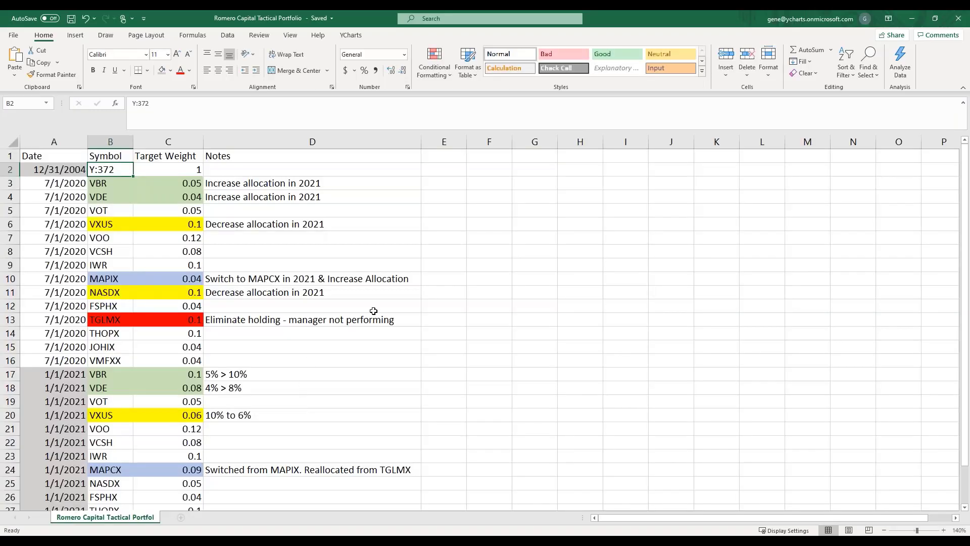
left_click(572, 261)
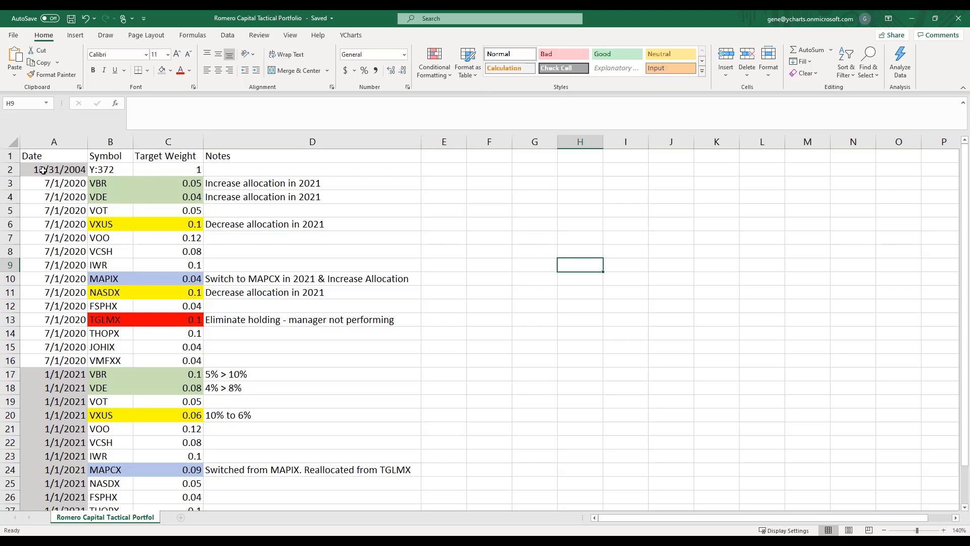
left_click(98, 171)
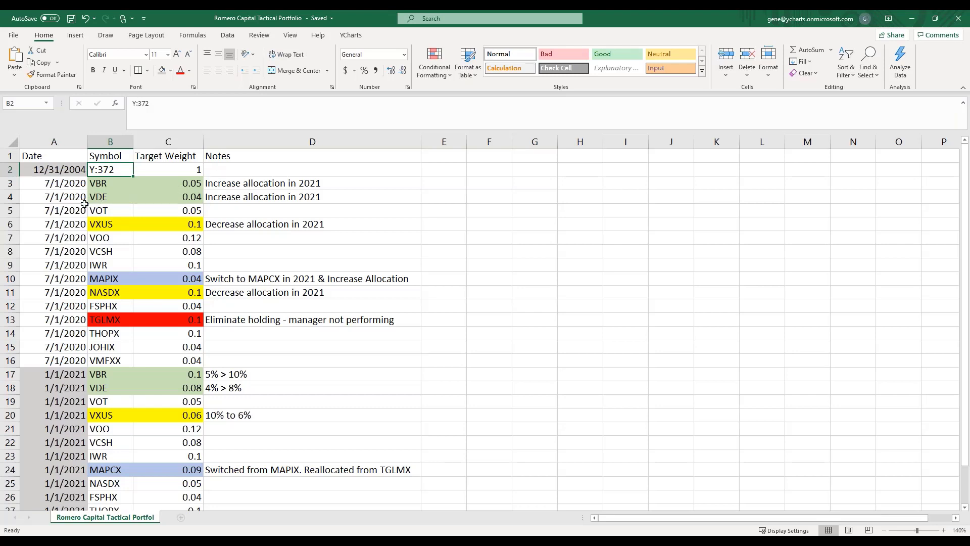
left_click_drag(112, 184, 112, 360)
left_click_drag(172, 183, 170, 355)
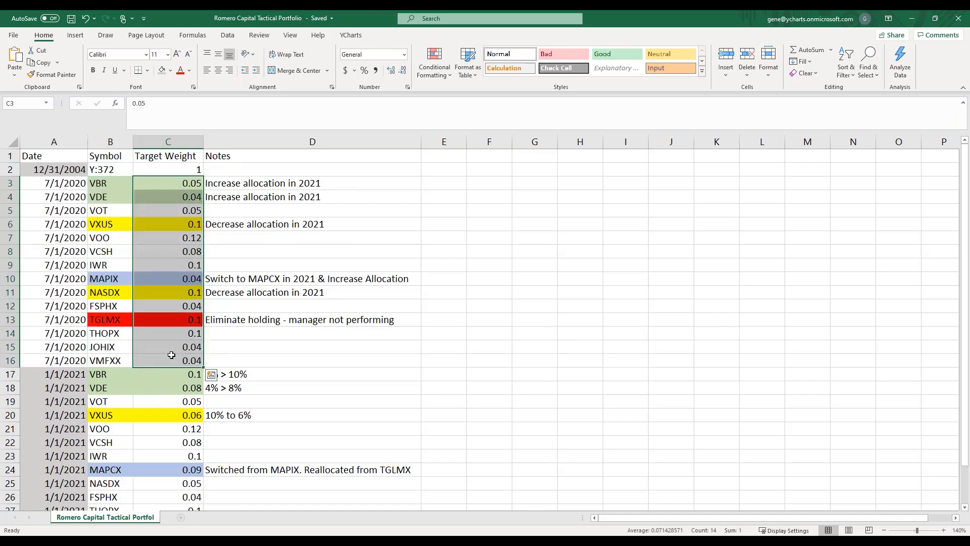
Review the workbook's notes on allocation changes and the 1/1/2021 holdings down to the last row
left_click(299, 239)
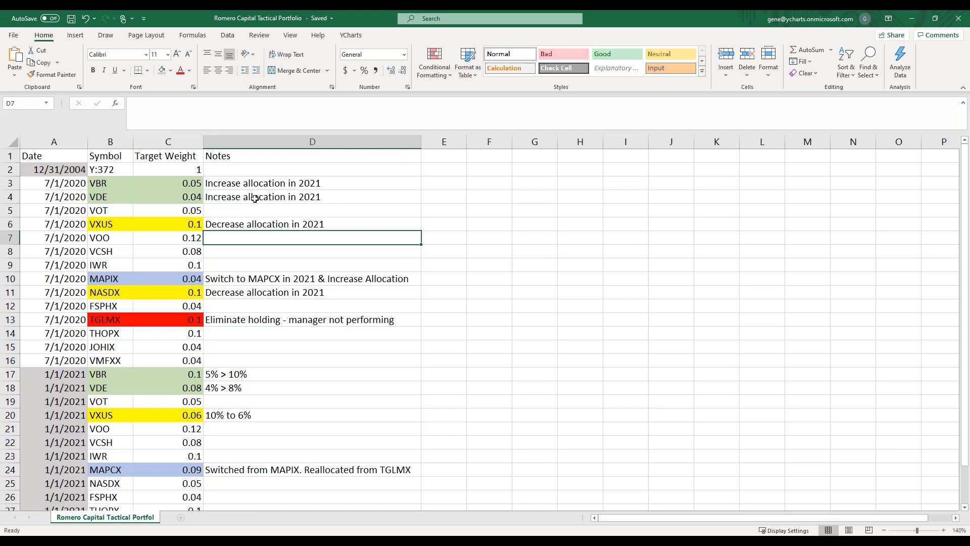
left_click(240, 184)
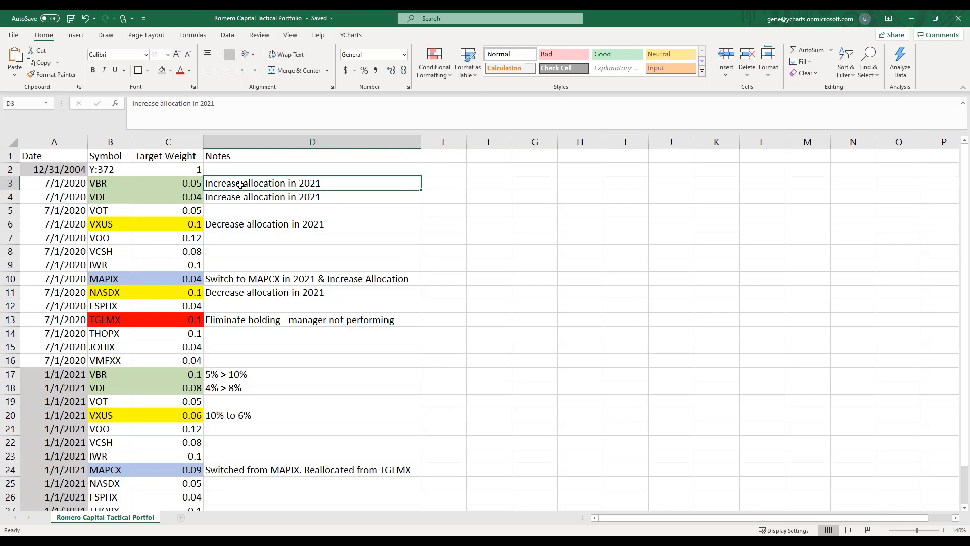
left_click(240, 197)
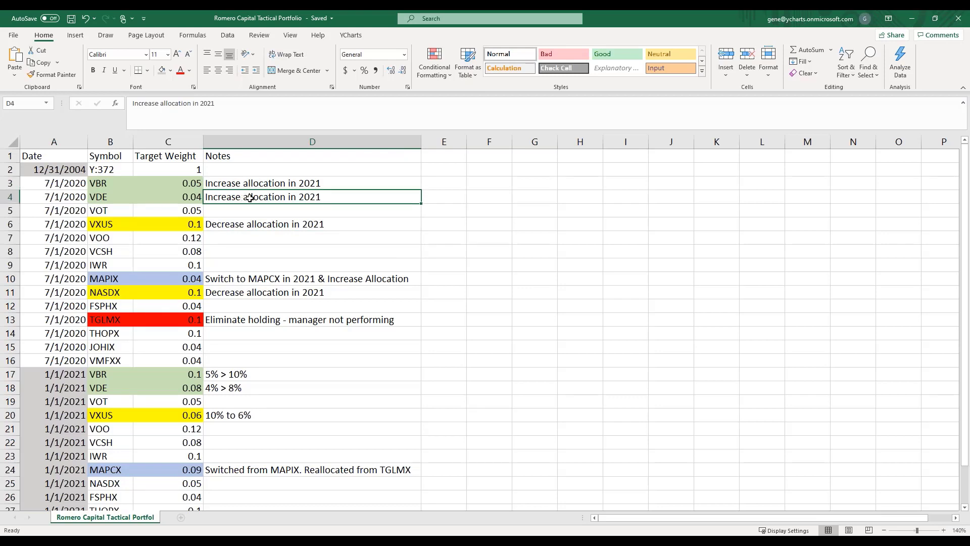
left_click(228, 224)
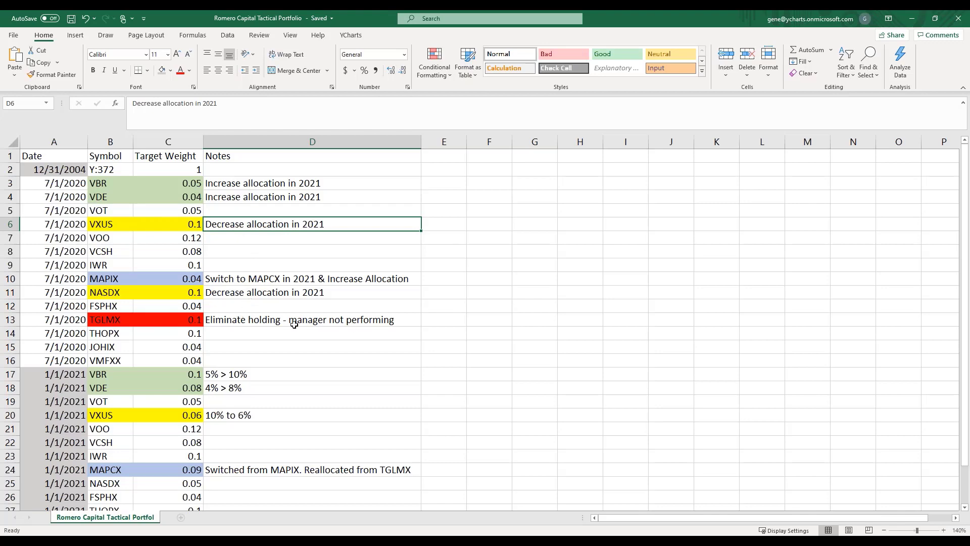
scroll(292, 323, "down", 3)
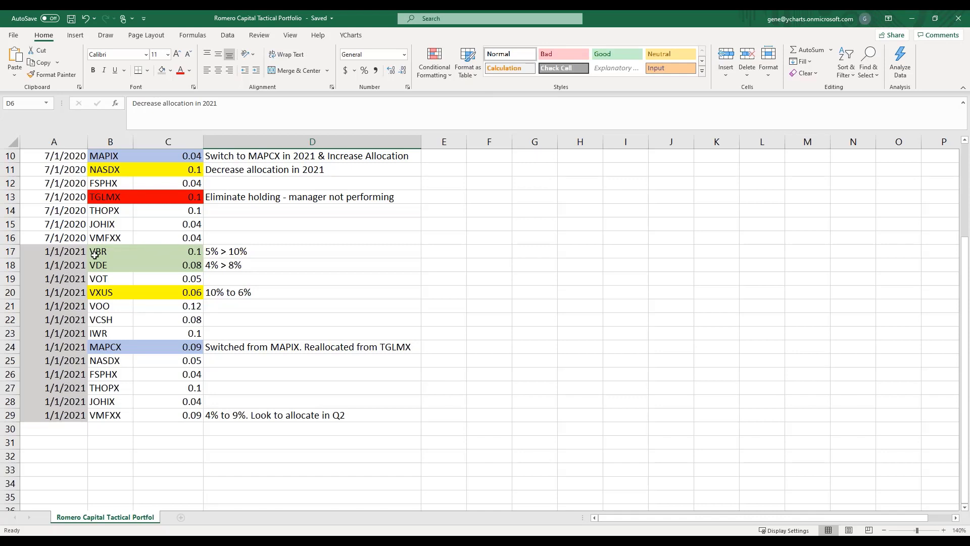
Return to YCharts, cancel the data upload and open the existing tactical model portfolio from the portfolio list instead
left_click(913, 19)
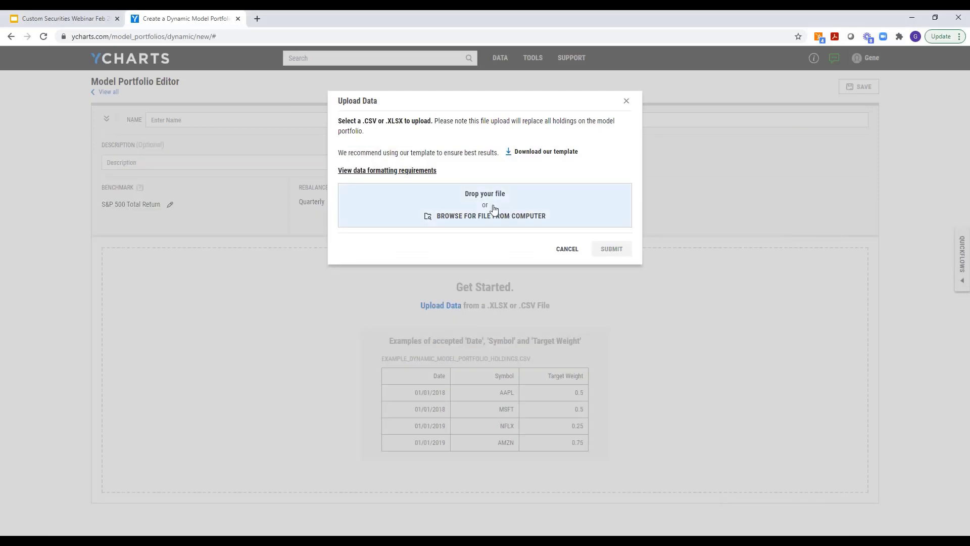
left_click(626, 100)
left_click(106, 92)
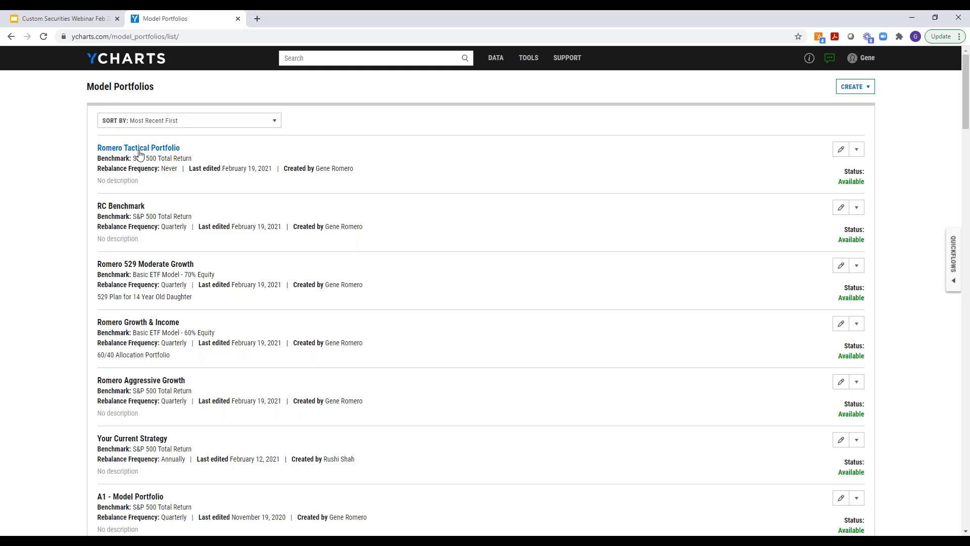
left_click(139, 150)
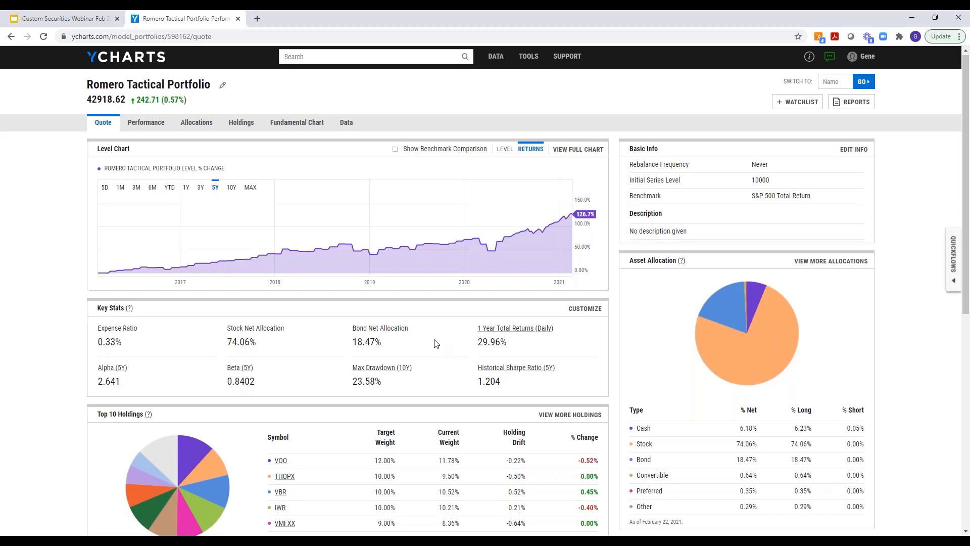
Examine the tactical model portfolio's level chart and asset allocation on its quote page, and open its full allocations page
scroll(437, 344, "down", 1)
mouse_move(717, 318)
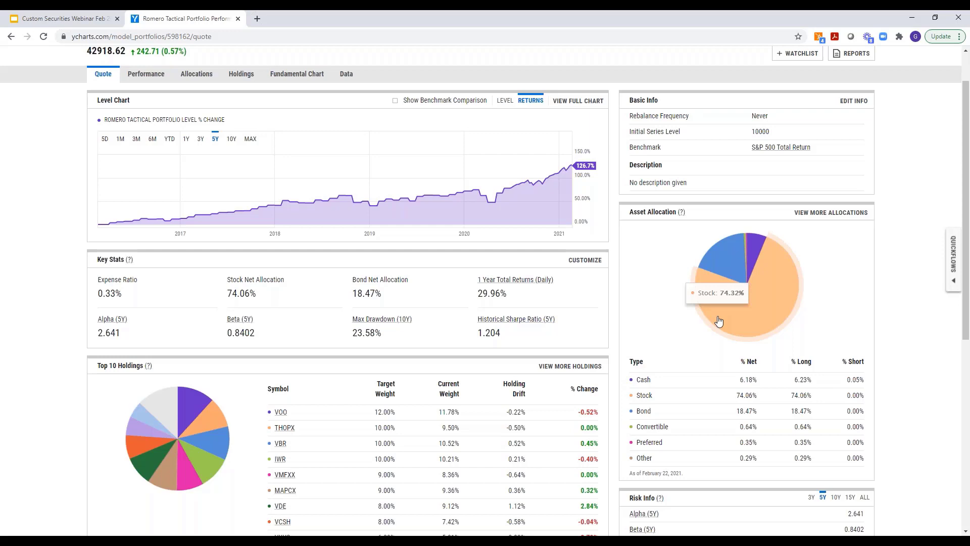
scroll(351, 283, "up", 1)
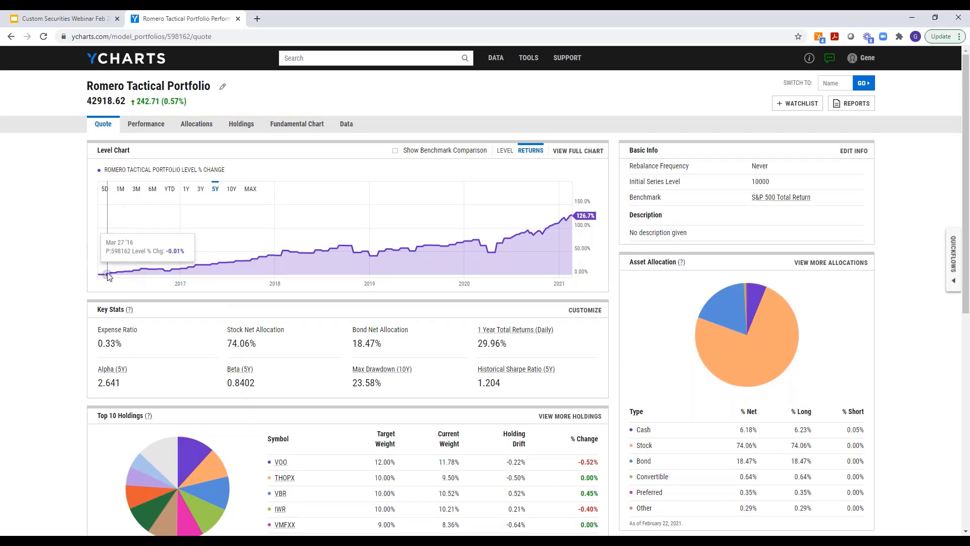
left_click(196, 124)
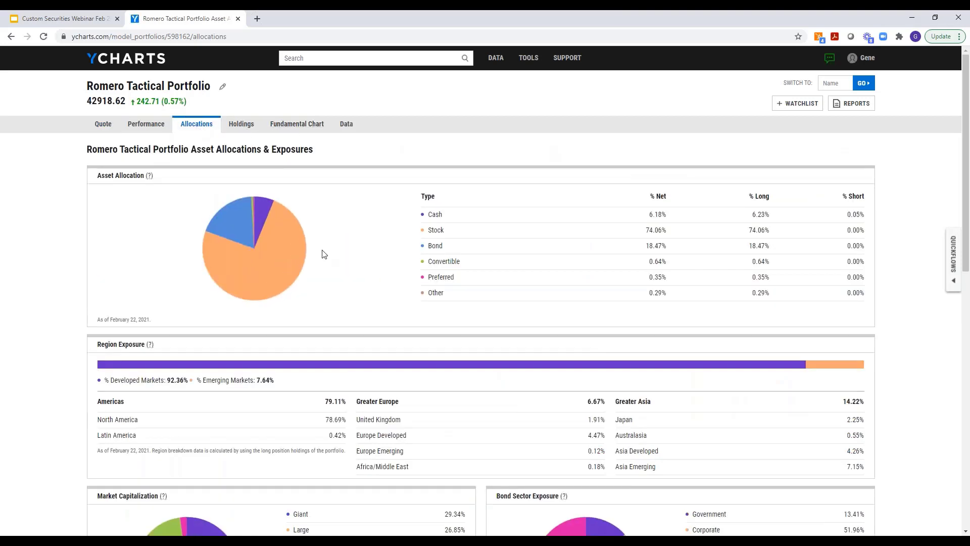
Examine the tactical portfolio's region, market capitalization, bond sector, stock style and credit quality exposures on the allocations page
scroll(323, 254, "down", 5)
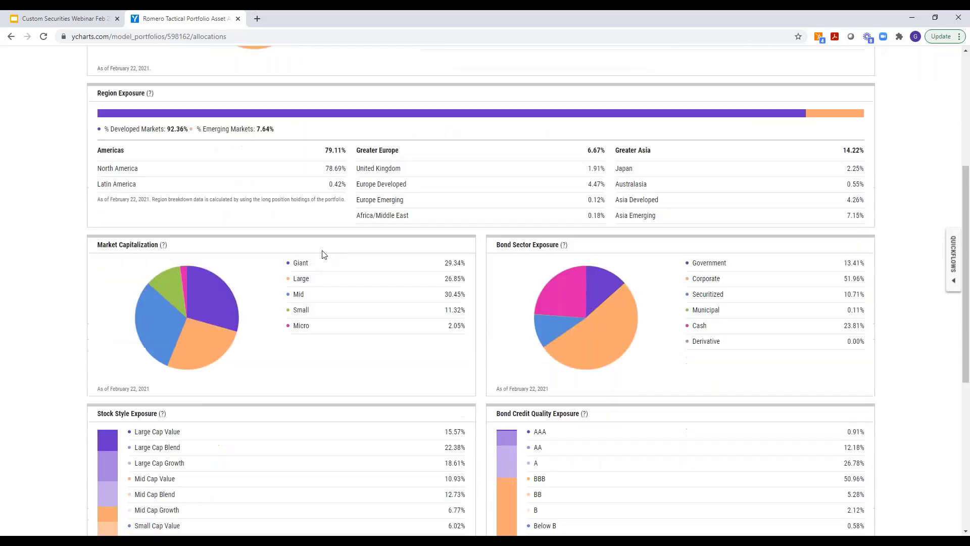
scroll(324, 254, "down", 3)
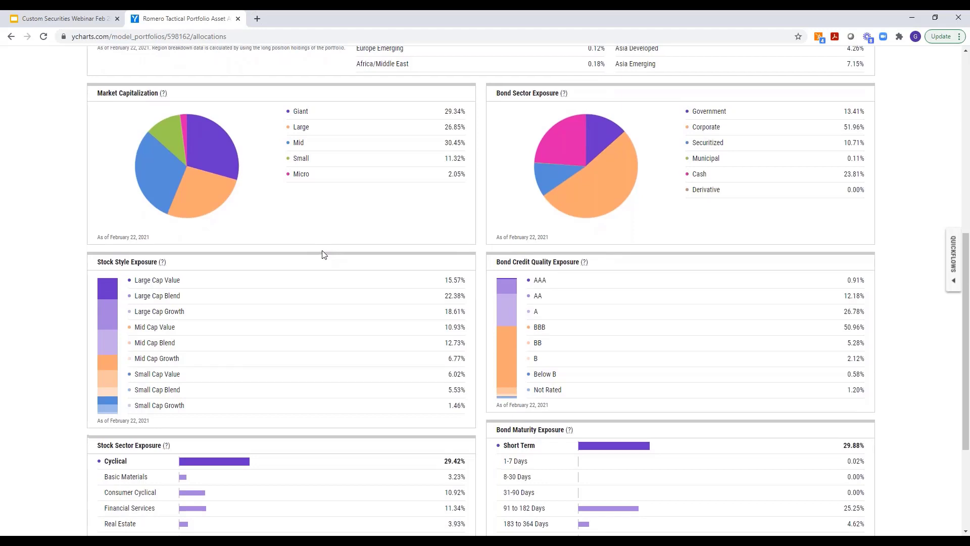
scroll(323, 254, "up", 3)
scroll(324, 255, "up", 5)
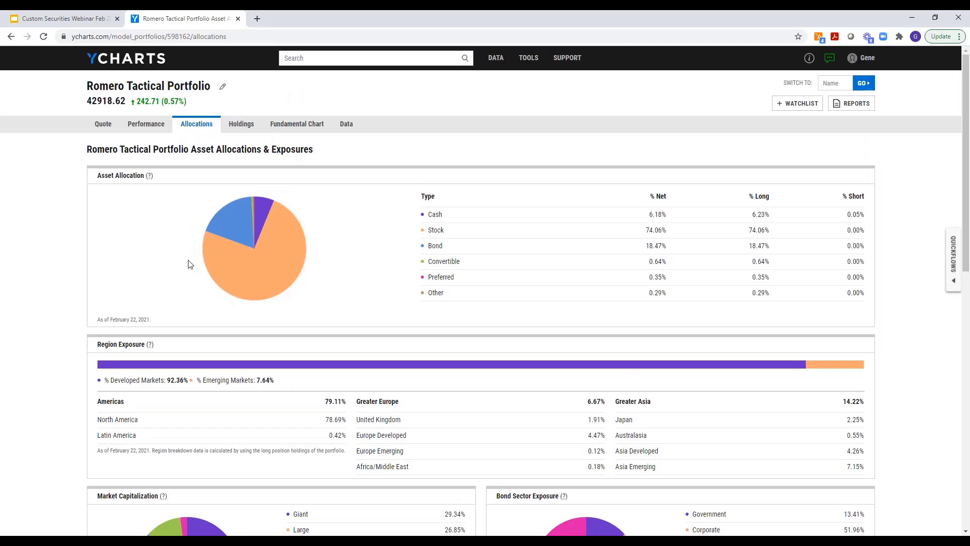
Review the Quickflows available for the tactical portfolio, close them and check the stock share in the asset allocation pie
left_click(954, 258)
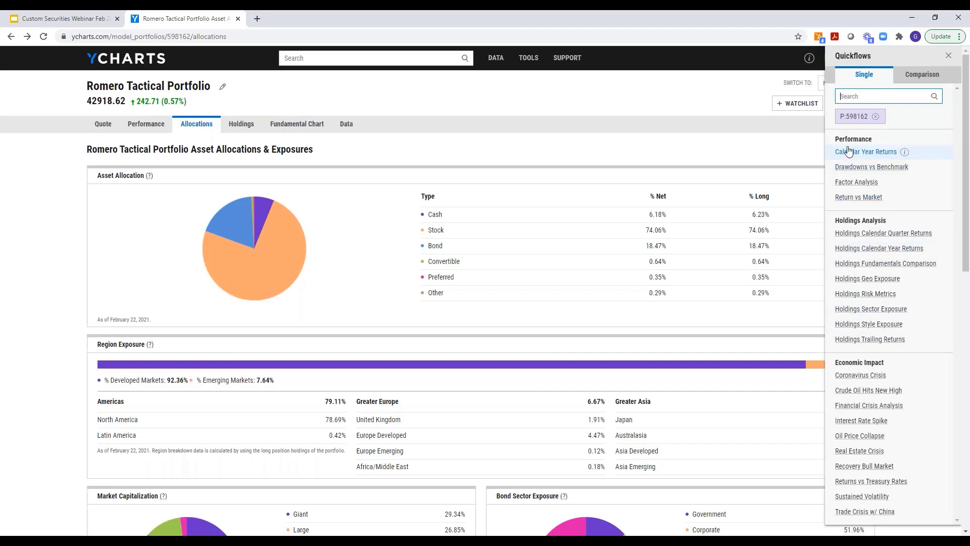
left_click(433, 112)
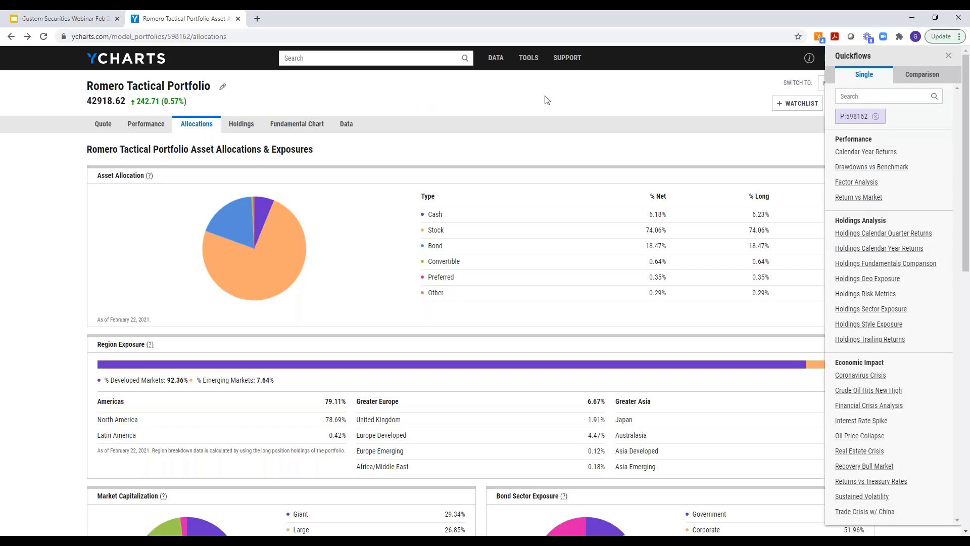
left_click(947, 59)
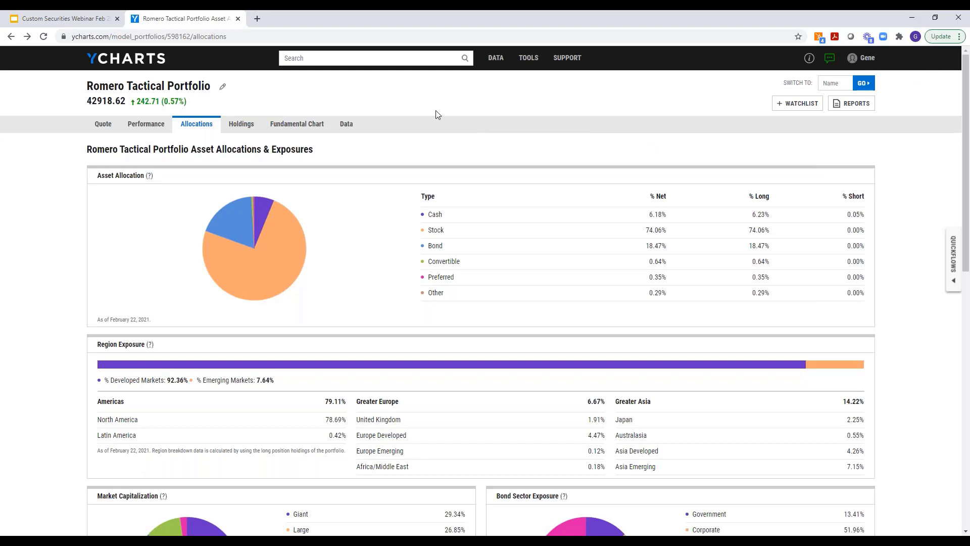
mouse_move(252, 284)
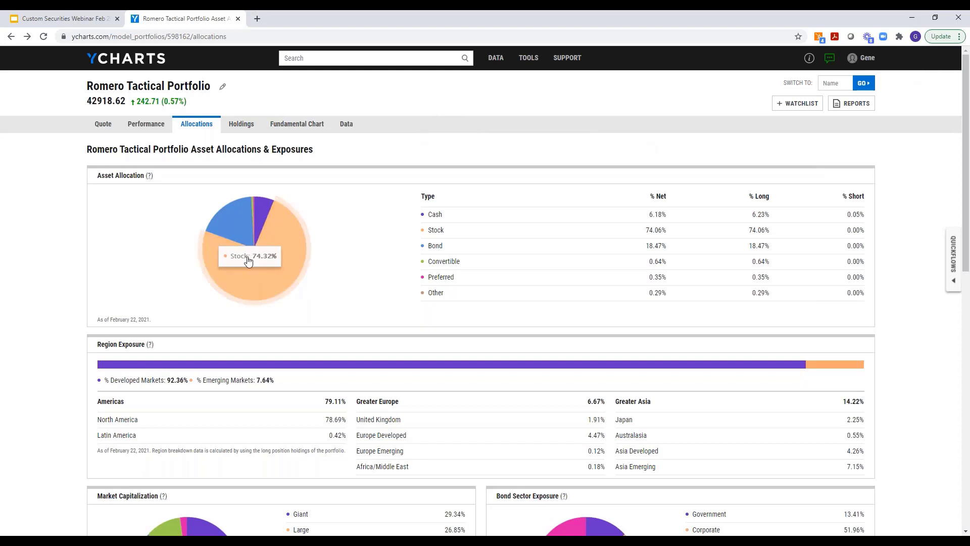
Switch to the Custom Securities webinar deck in Google Slides, present the How To slide with its questions and exit the slideshow
left_click(60, 21)
key("ctrl+F5")
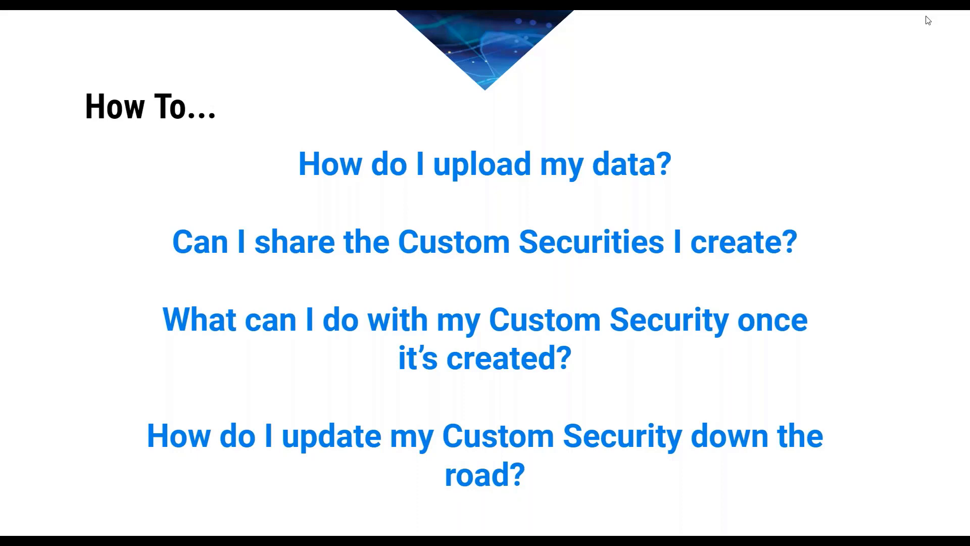
key("Escape")
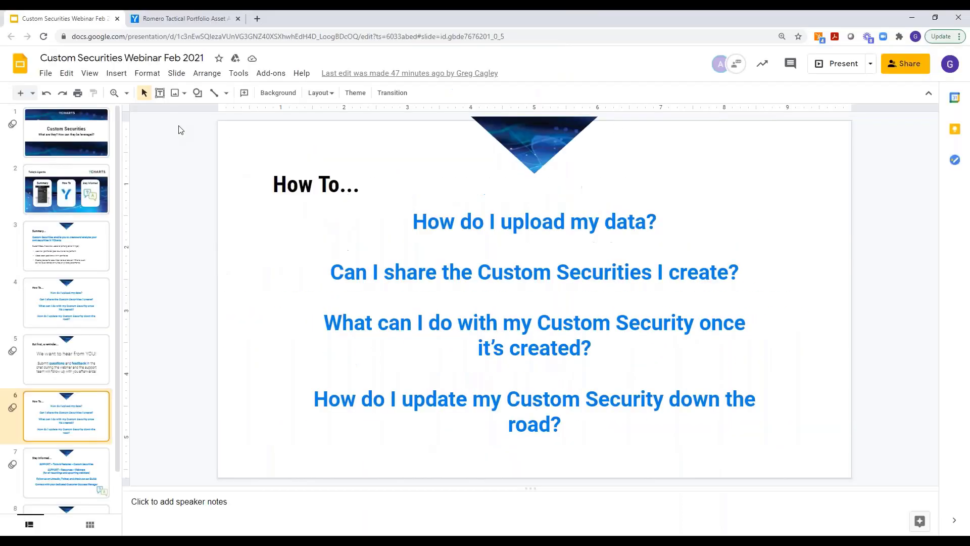
Switch to the Custom Security - Monthly Portfolio Returns workbook in Excel and add a row dated 2/28/2021 with a 2.35% return
left_click(268, 541)
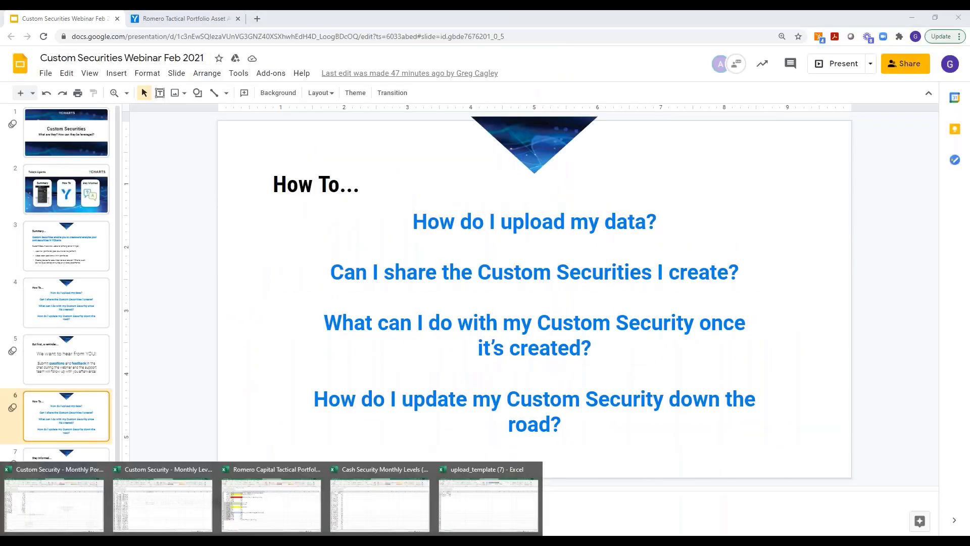
left_click(79, 501)
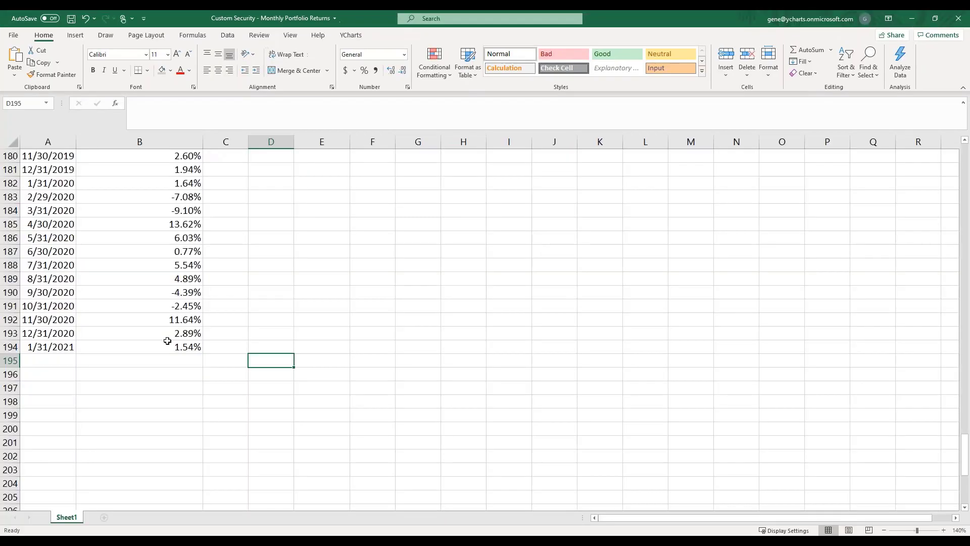
left_click(50, 366)
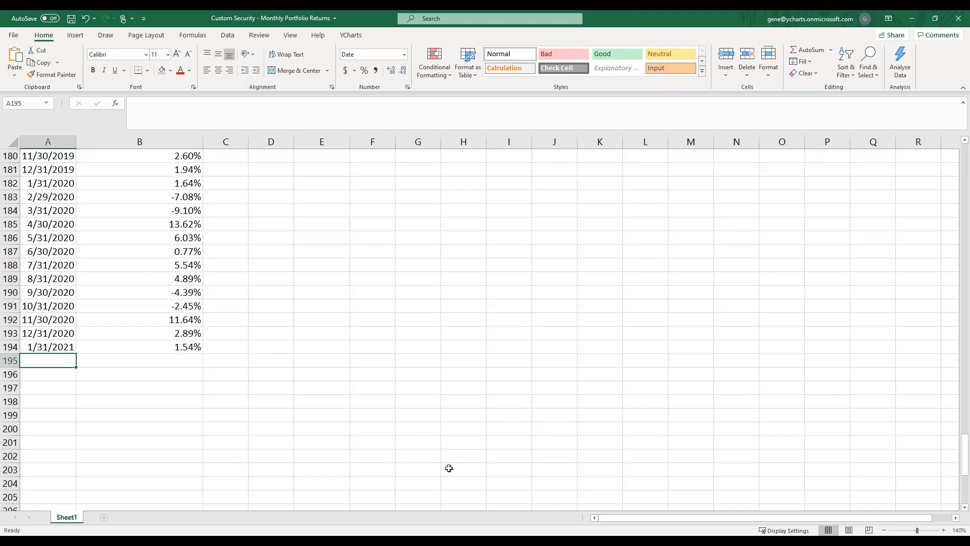
type("2/28/")
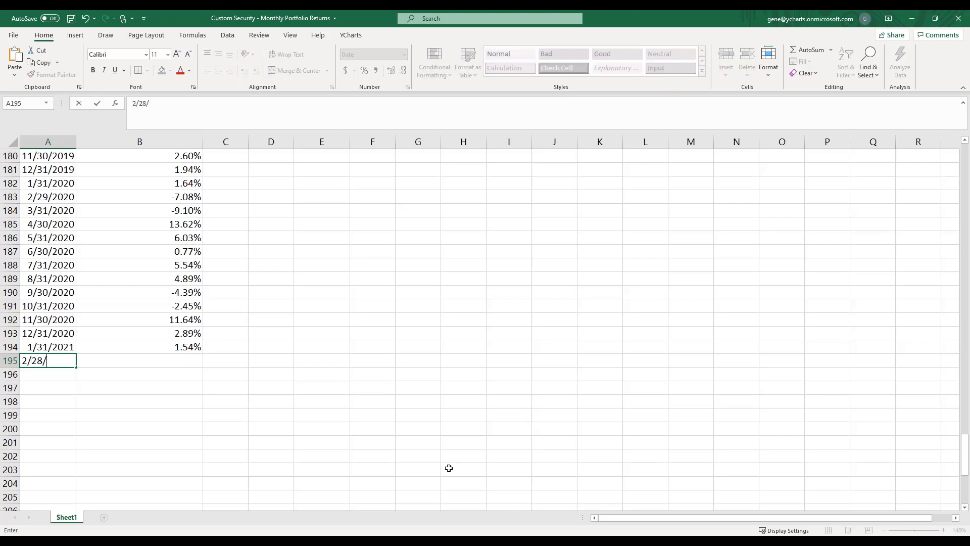
type("2021")
key("Tab")
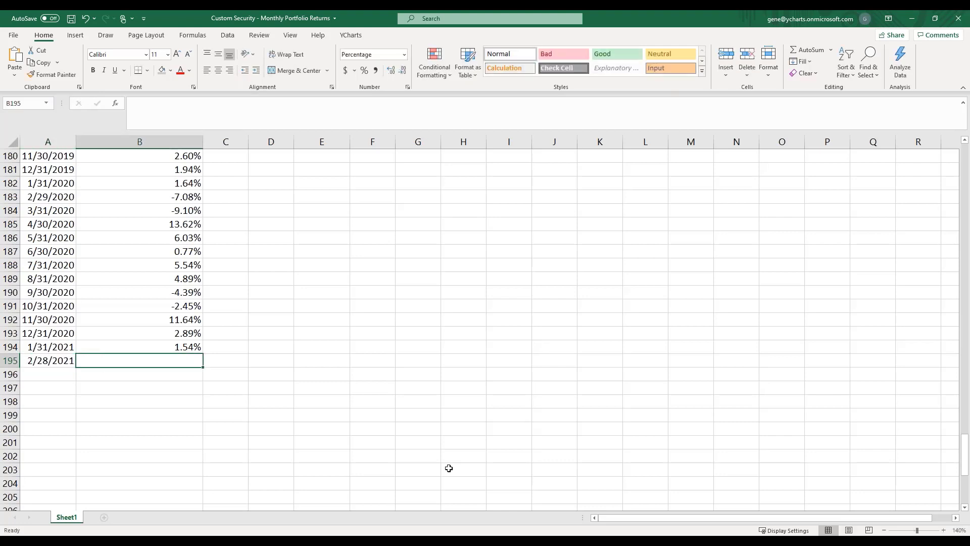
type("2.35")
key("Return")
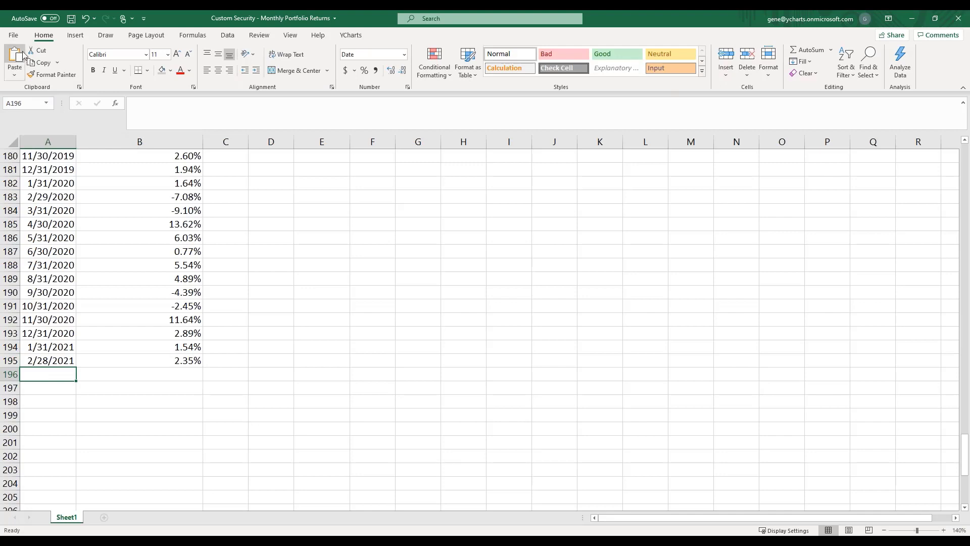
Save the monthly portfolio returns workbook under its existing name and check the February 2021 return cell
left_click(14, 36)
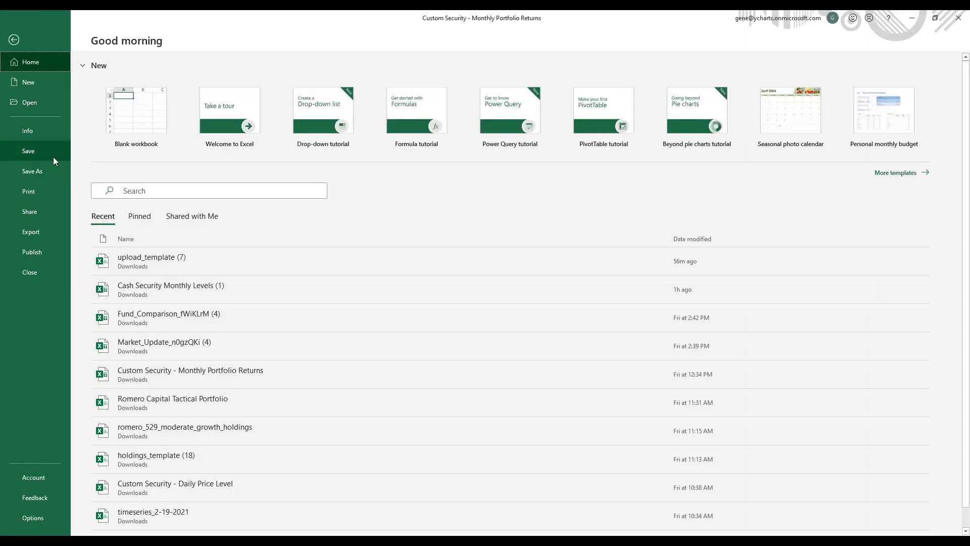
left_click(53, 156)
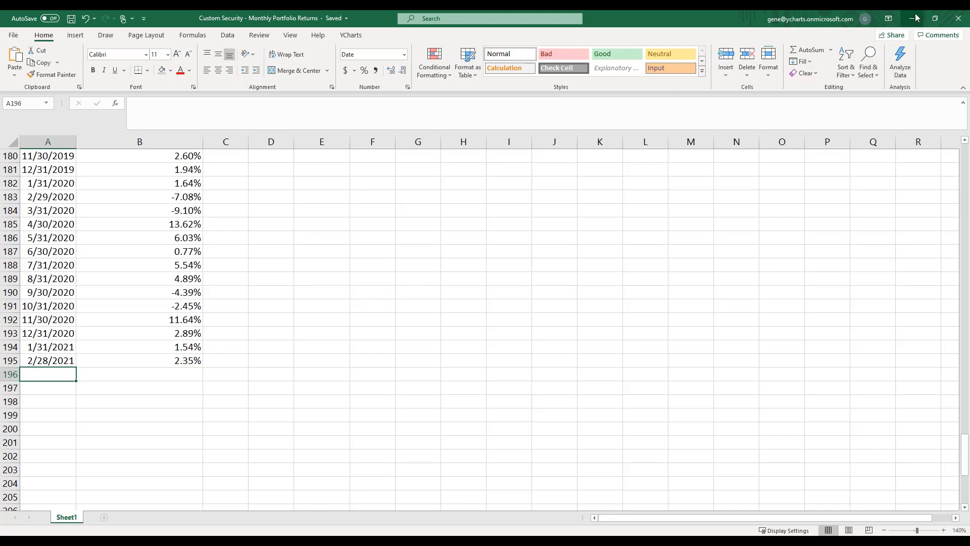
left_click(159, 360)
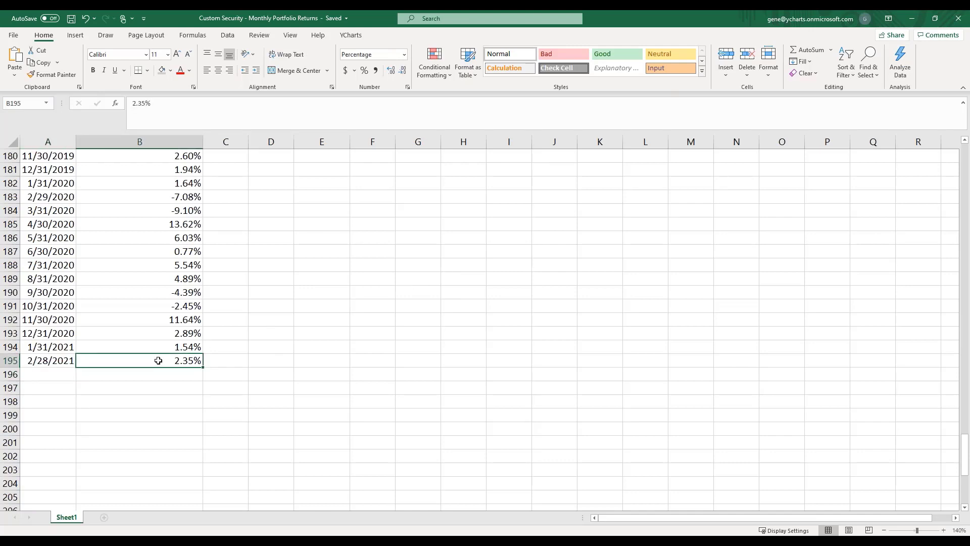
Return to the Google Slides deck, present from the How To slide and reveal its questions through updating a custom security
left_click(915, 20)
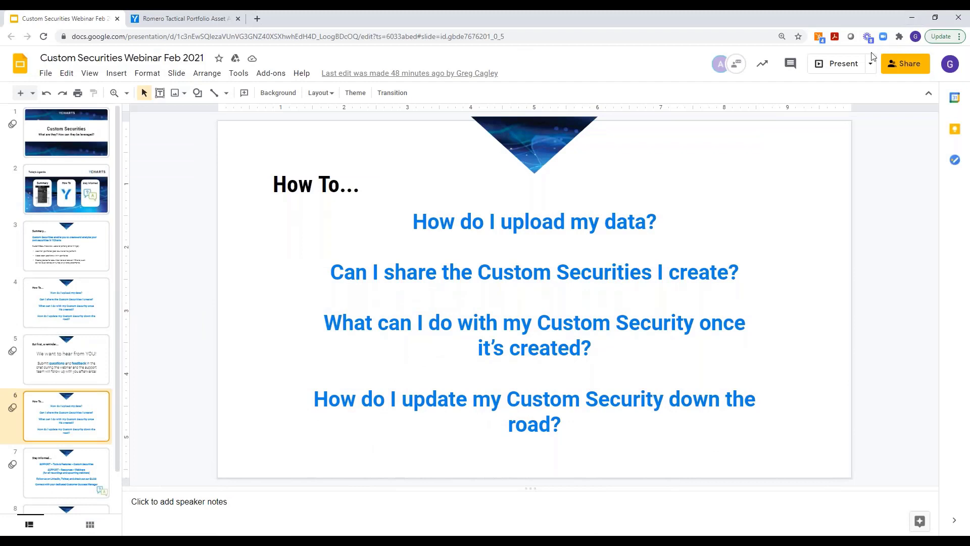
left_click(840, 64)
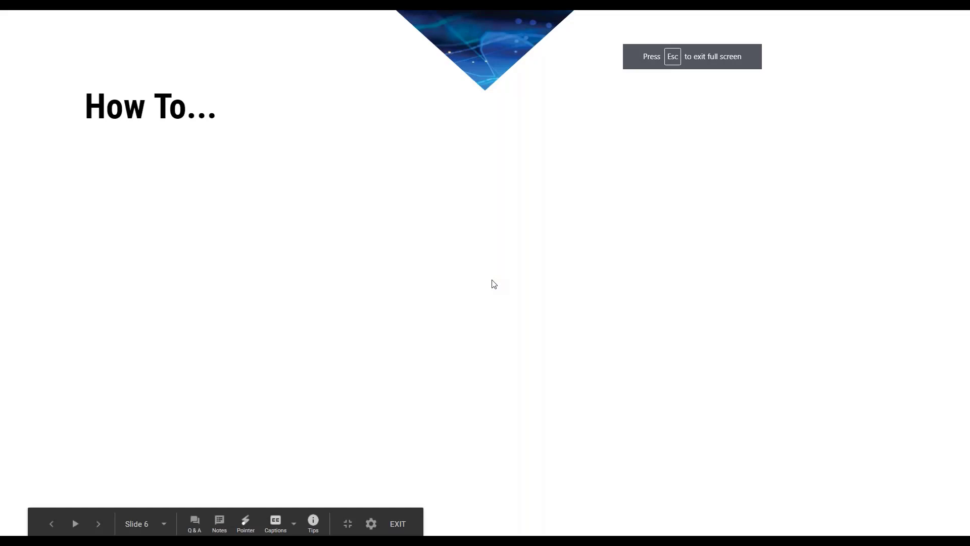
left_click(494, 283)
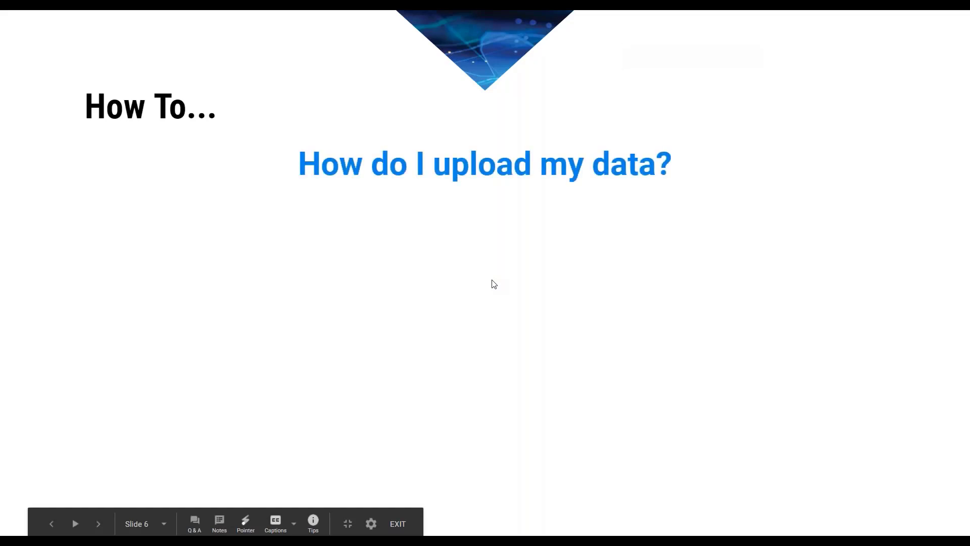
left_click(494, 284)
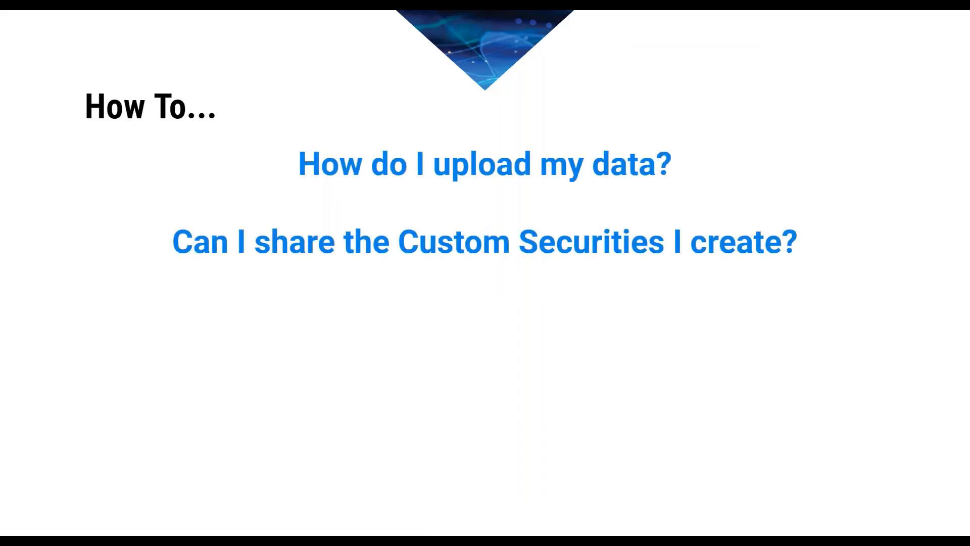
key("Right")
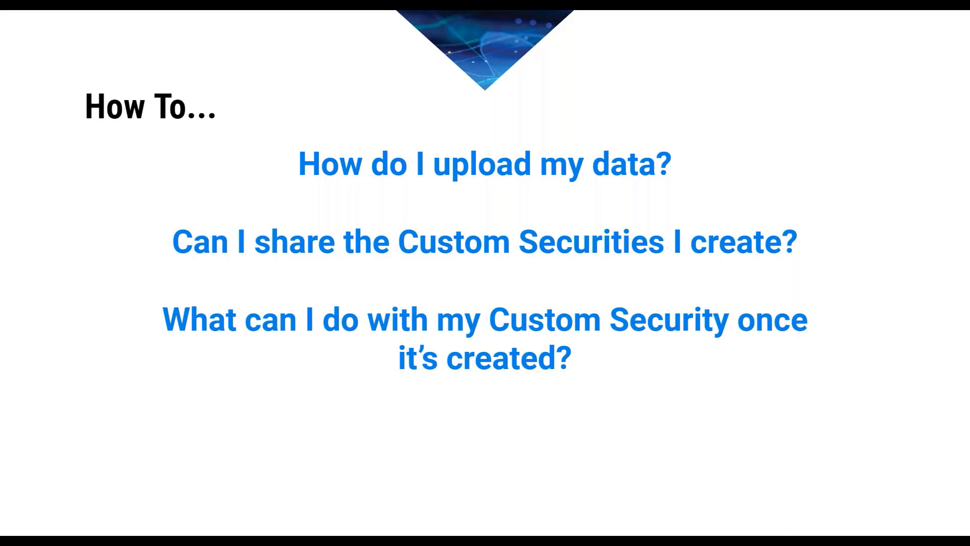
key("Right")
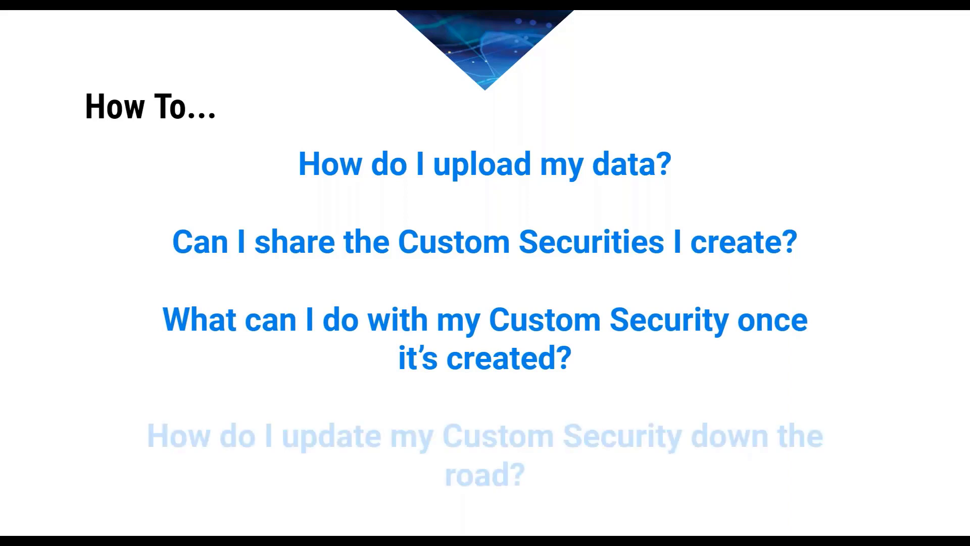